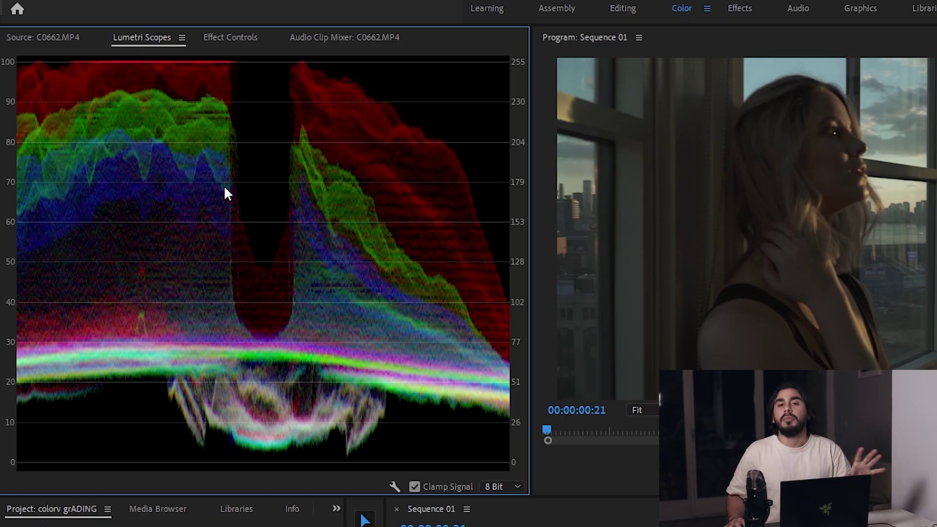
Step: Change the Lumetri Scopes display from the RGB Parade to the Waveform (Luma)
right_click(230, 187)
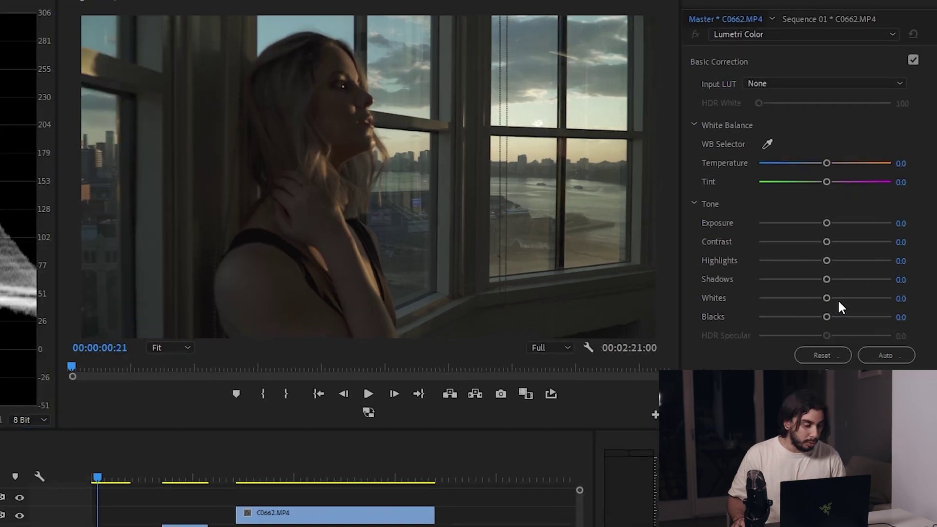
Step: In Basic Correction Tone, set Exposure 0.6, Contrast 65.2, Highlights -76.1, Shadows 29.3, Whites 39.1
drag(886, 252, 900, 252)
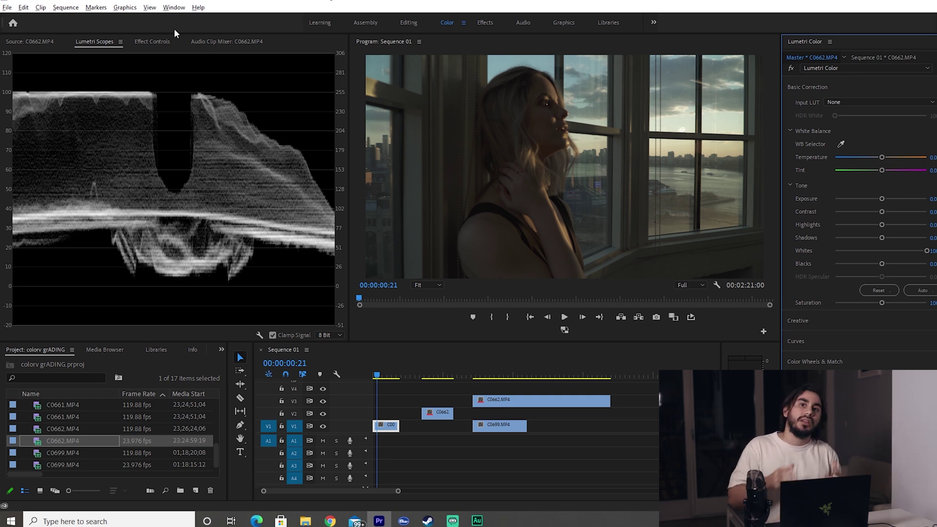
key(shift+3)
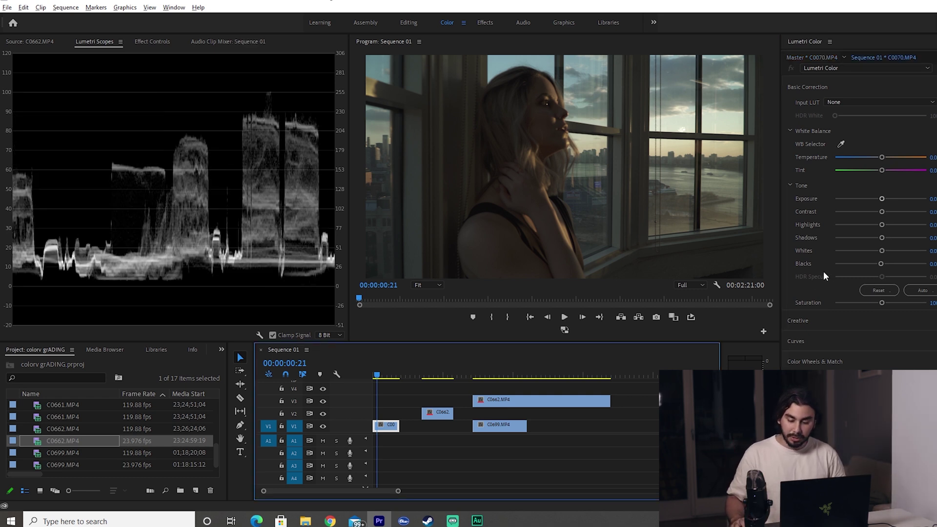
mouse_move(882, 251)
mouse_down()
mouse_move(898, 250)
mouse_move(879, 238)
mouse_move(884, 245)
mouse_up()
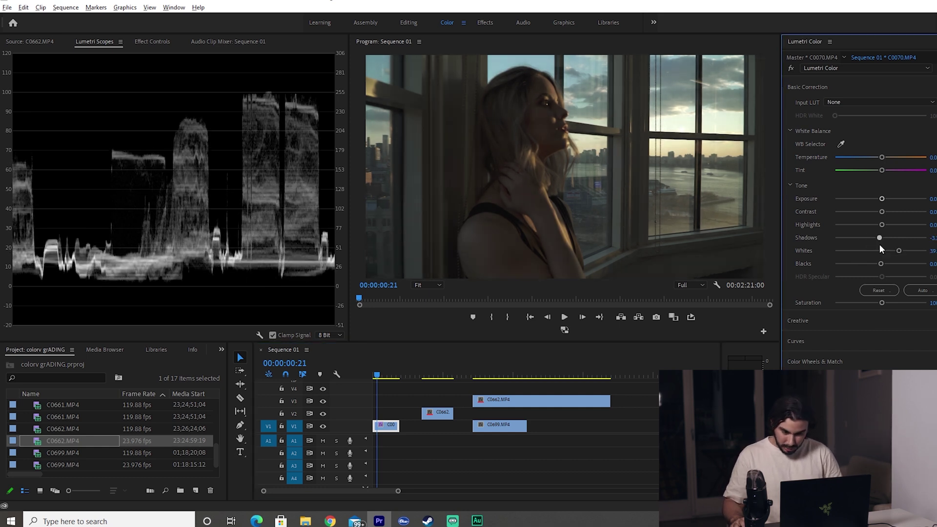
mouse_move(885, 246)
mouse_down()
mouse_move(862, 252)
mouse_move(894, 247)
mouse_up()
drag(882, 224, 882, 227)
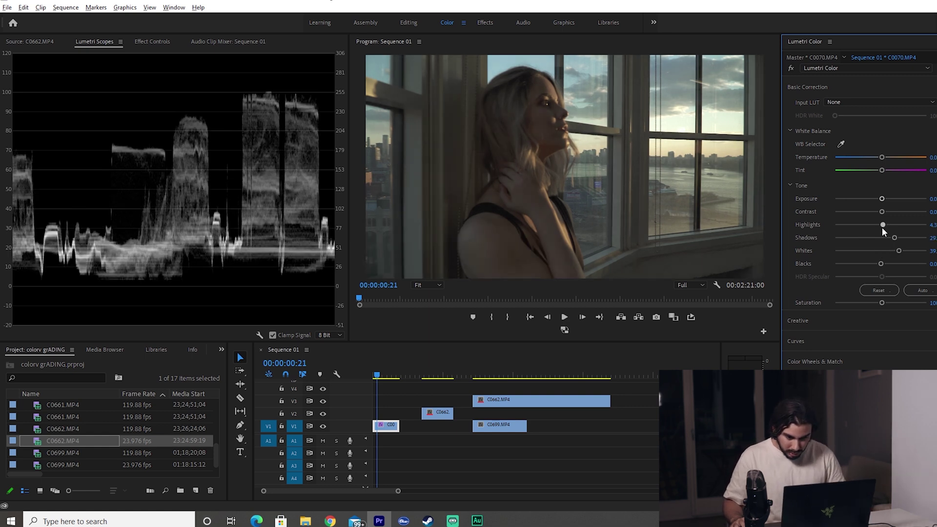
mouse_move(882, 227)
mouse_down()
mouse_move(850, 226)
mouse_move(910, 211)
mouse_up()
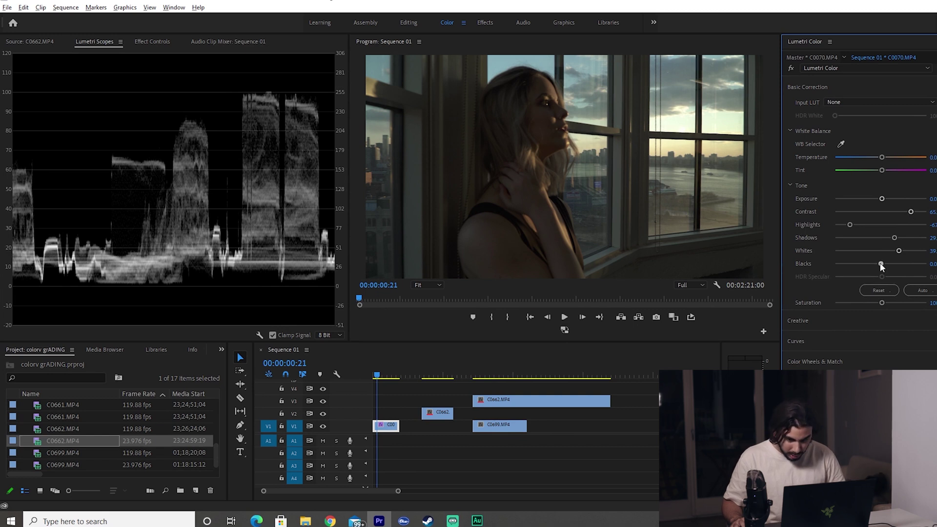
drag(883, 201, 887, 200)
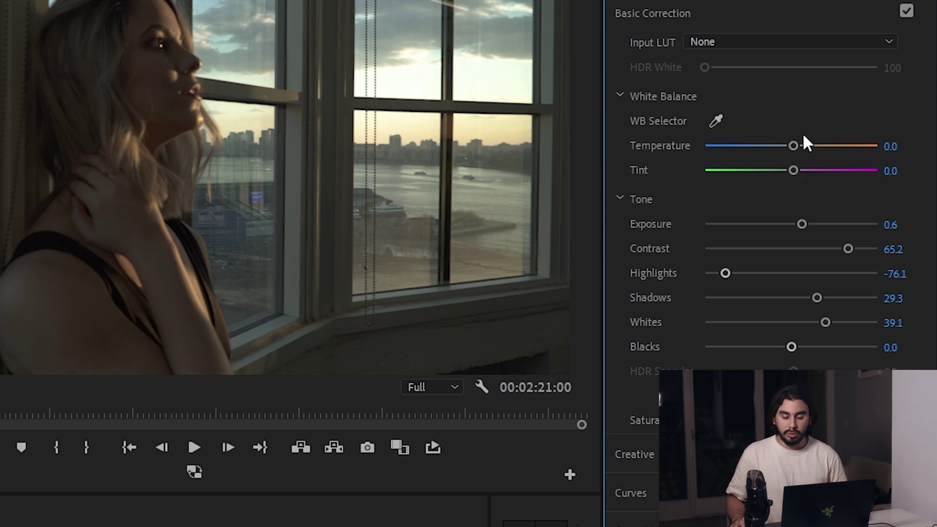
Step: Try cooler, warmer and greener settings, then reset Temperature and Tint to neutral
drag(794, 145, 733, 167)
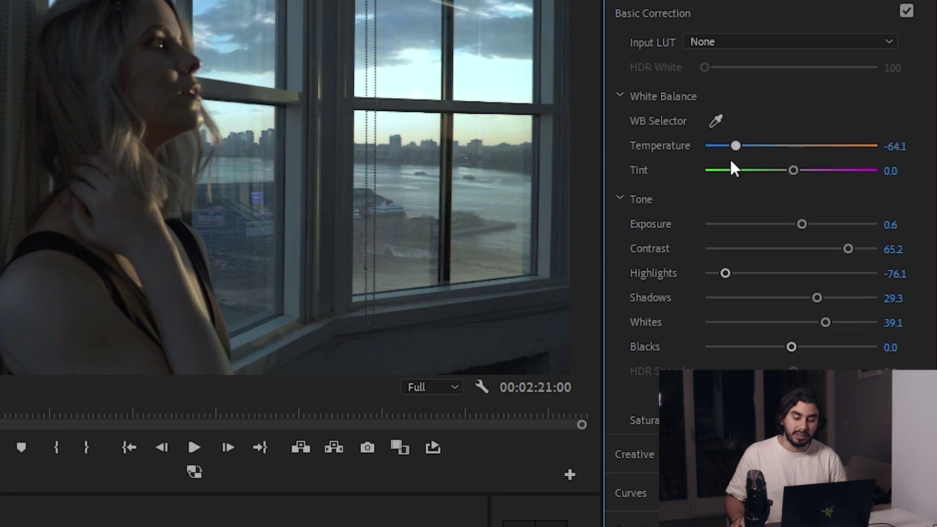
mouse_move(709, 163)
mouse_down()
mouse_move(798, 139)
mouse_move(878, 145)
mouse_up()
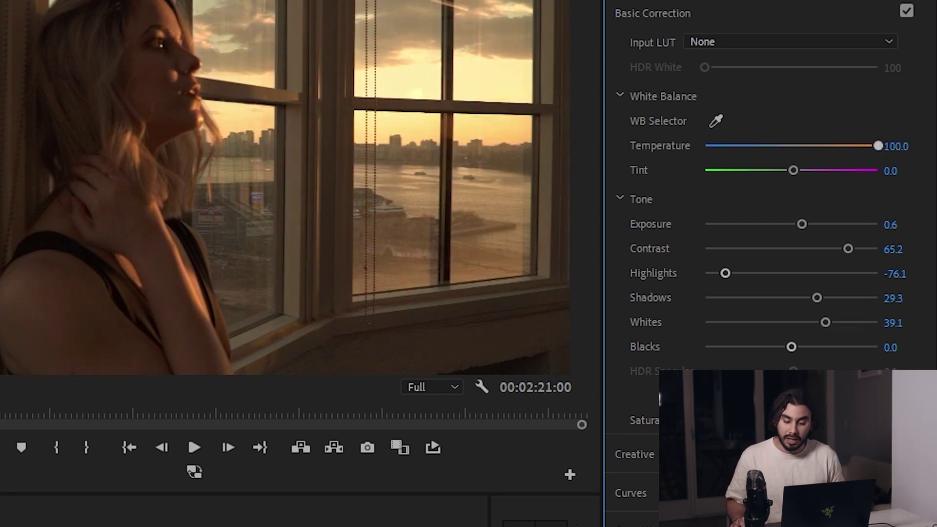
double_click(879, 145)
mouse_move(793, 170)
mouse_down()
mouse_move(749, 185)
mouse_move(794, 167)
mouse_up()
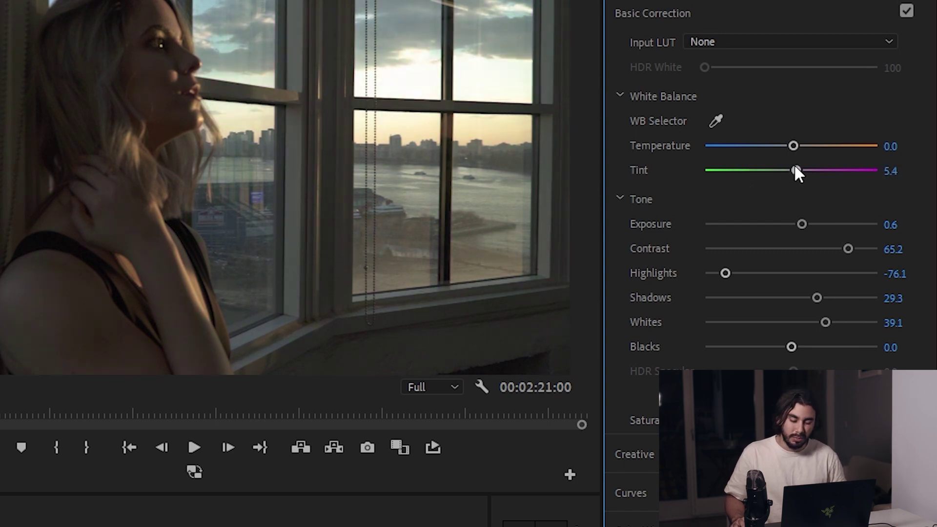
double_click(795, 167)
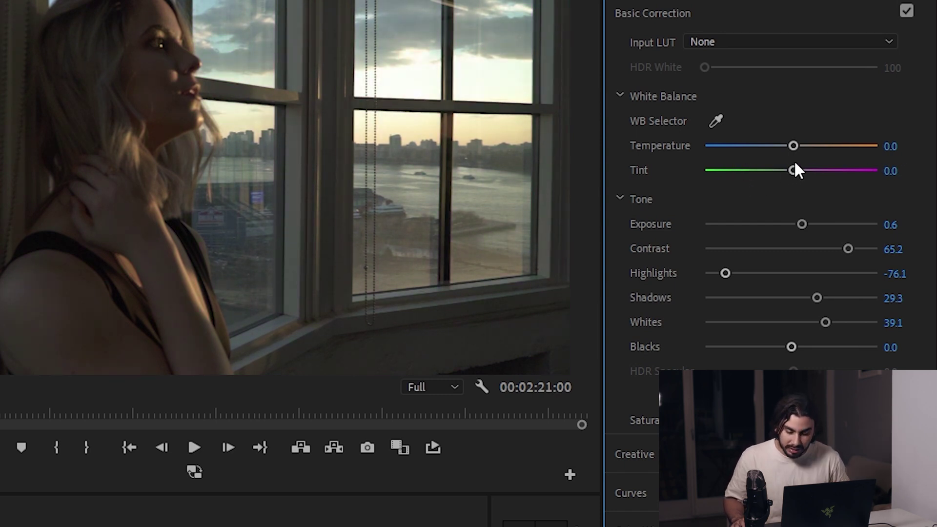
Step: Sample a neutral spot with the WB Selector, landing at Temperature 4.7 and Tint 12.1
click(715, 122)
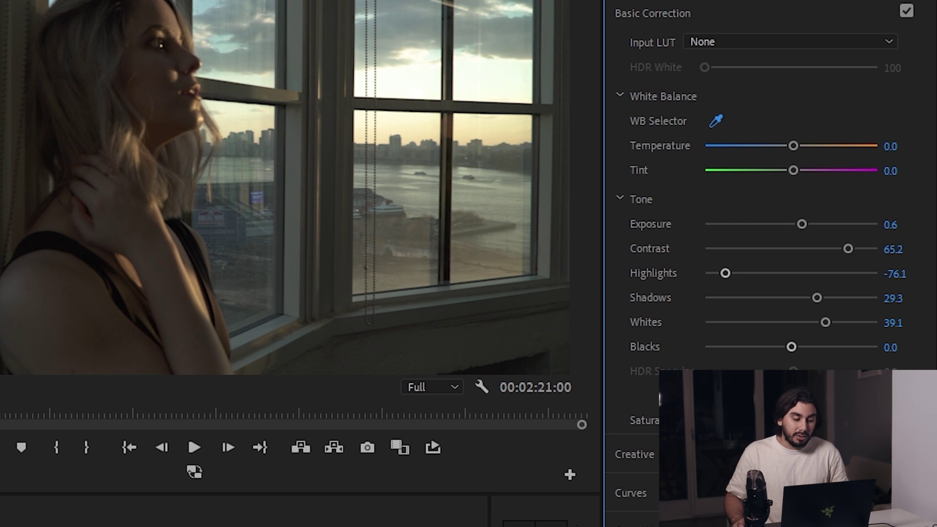
click(1, 26)
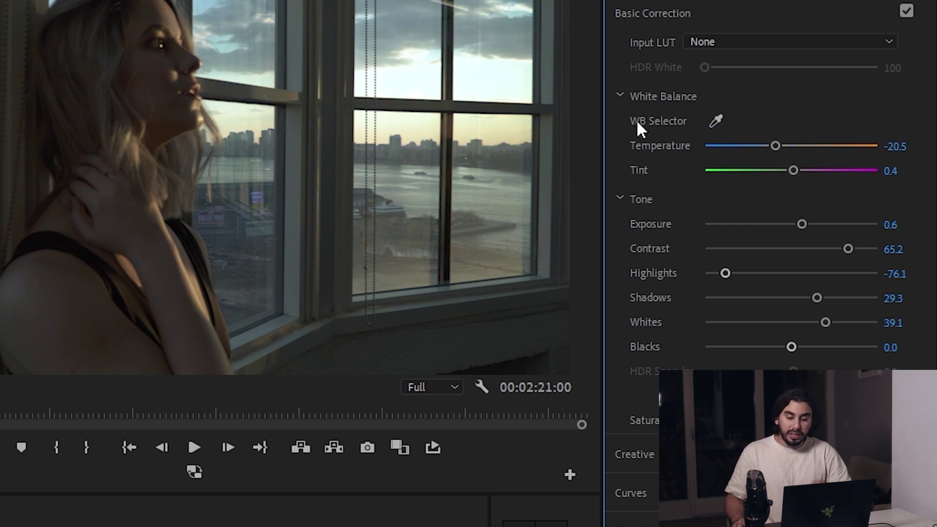
click(716, 121)
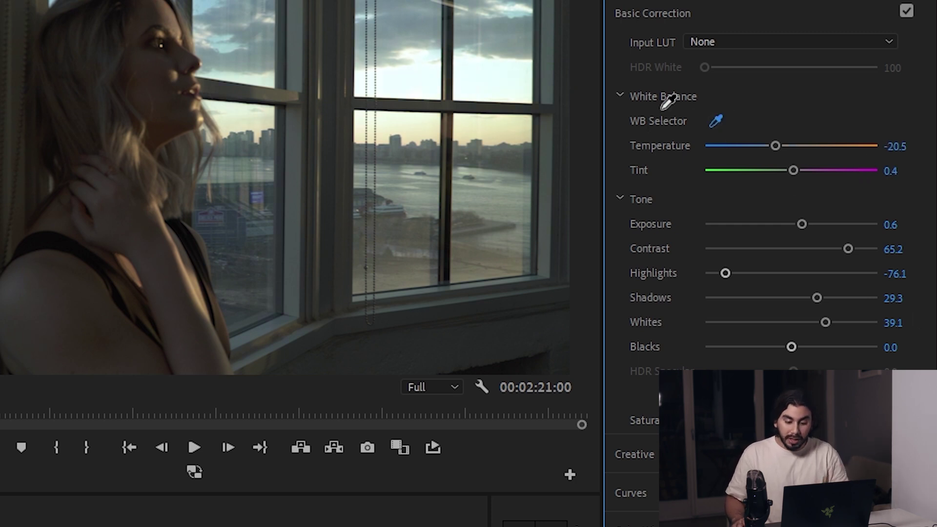
click(298, 31)
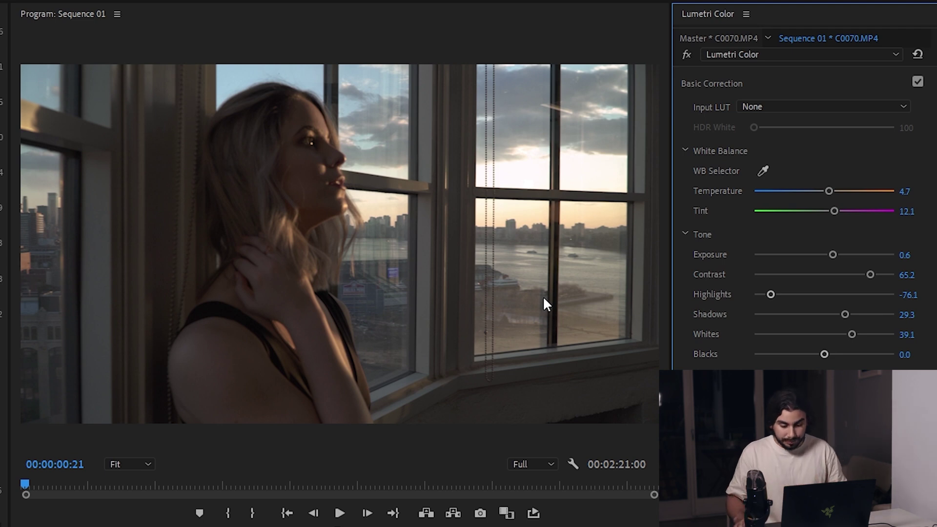
Step: Raise Temperature to about 20.7 and toggle Basic Correction off to compare before and after
mouse_move(827, 192)
mouse_down()
mouse_move(844, 192)
mouse_move(842, 213)
mouse_up()
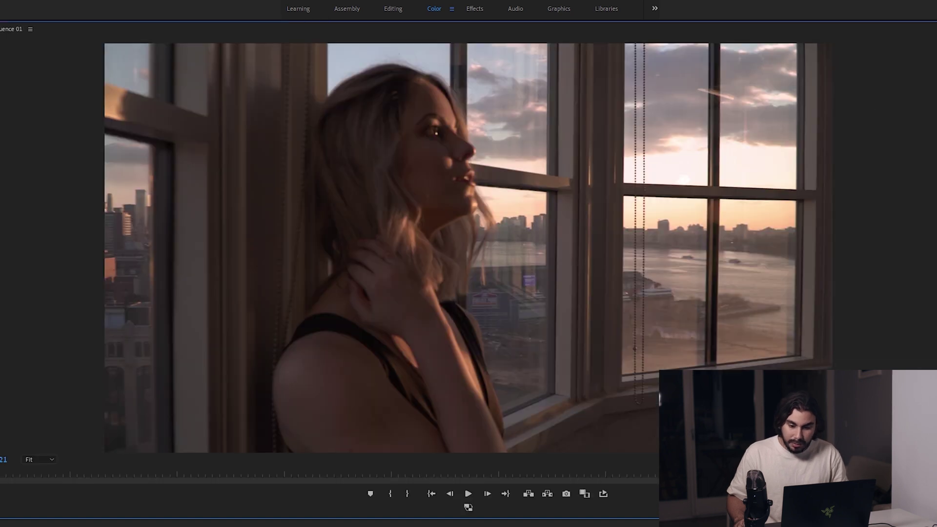
click(917, 82)
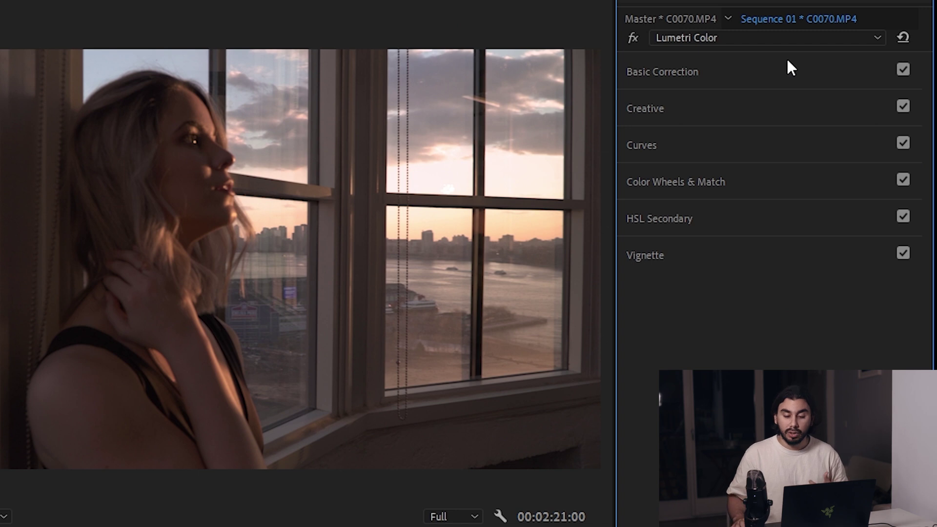
Step: Preview Creative looks but keep Look at None, and lower Saturation to about 78.3
click(719, 78)
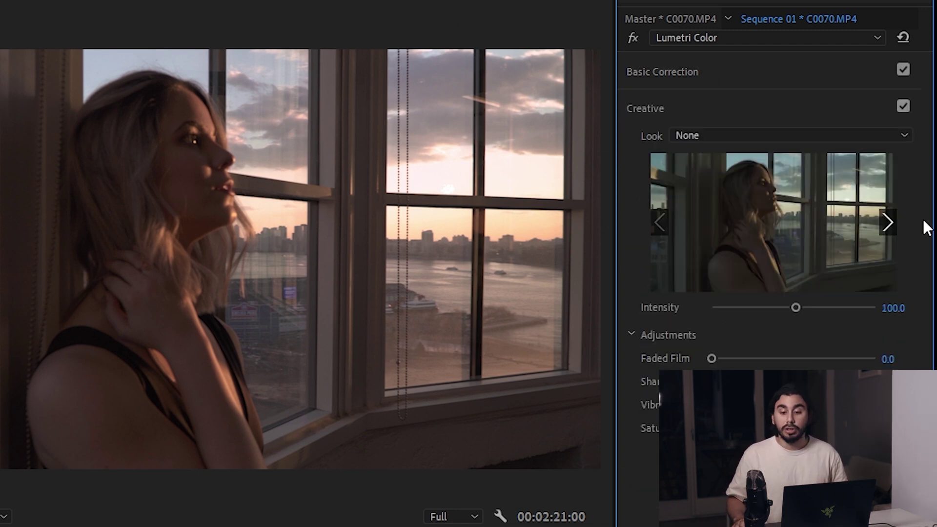
click(887, 222)
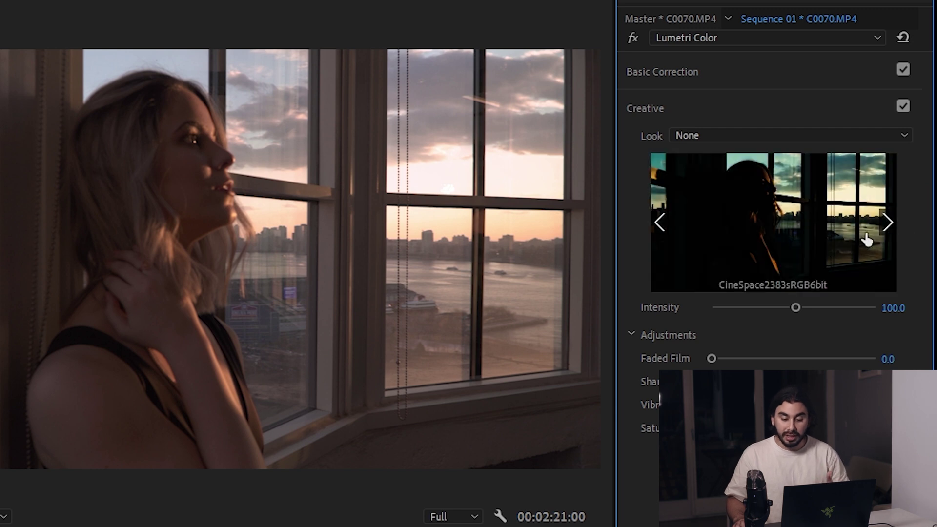
click(659, 227)
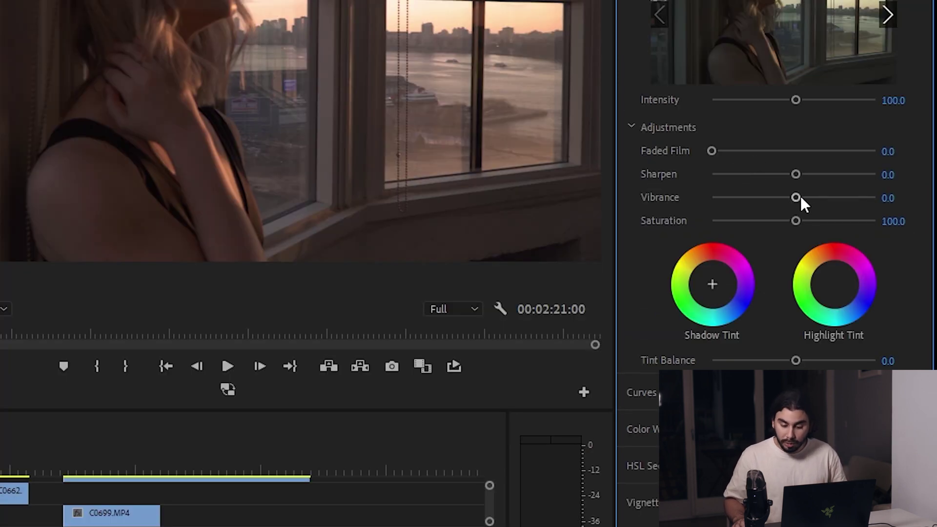
mouse_move(796, 220)
mouse_down()
mouse_move(772, 222)
mouse_move(793, 215)
mouse_up()
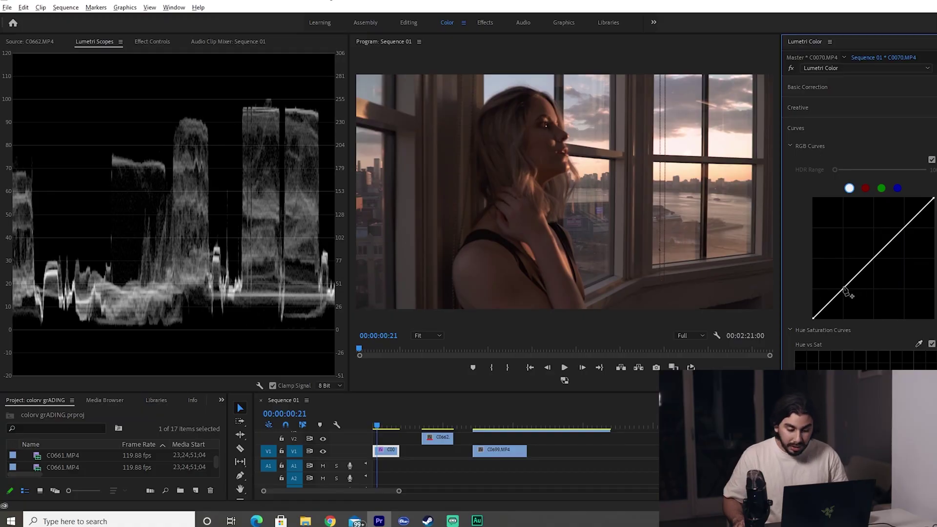
Step: Build an RGB S-curve from shadow, midtone and highlight points, and drag the black point right
drag(844, 289, 844, 295)
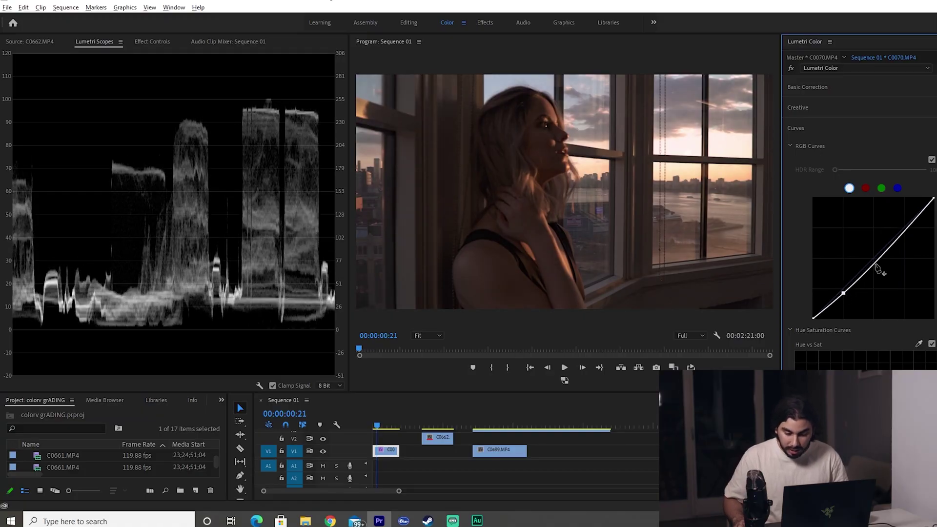
drag(874, 265, 876, 253)
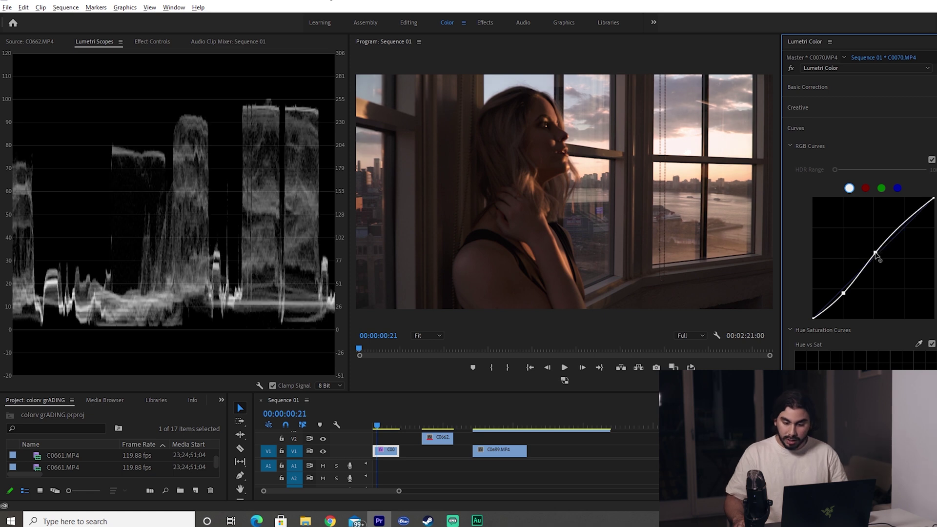
drag(906, 223, 907, 218)
drag(844, 293, 844, 294)
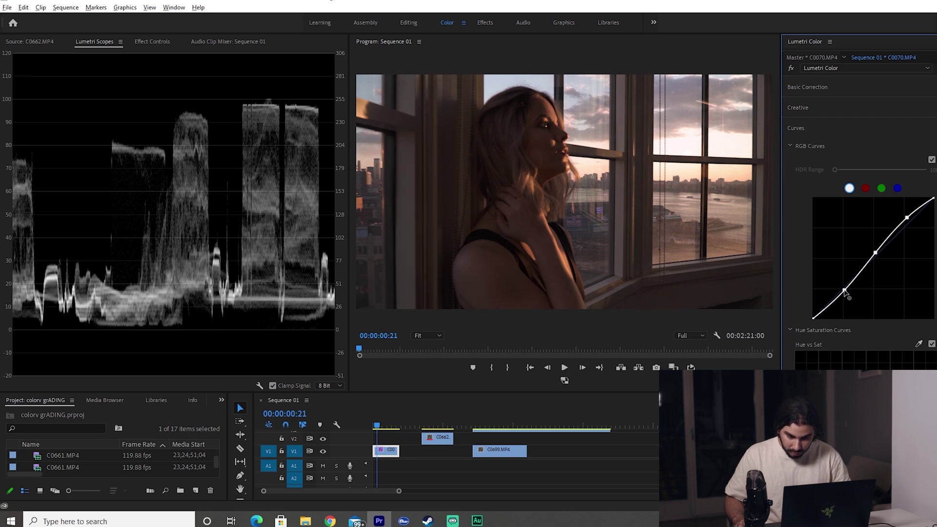
drag(907, 218, 904, 220)
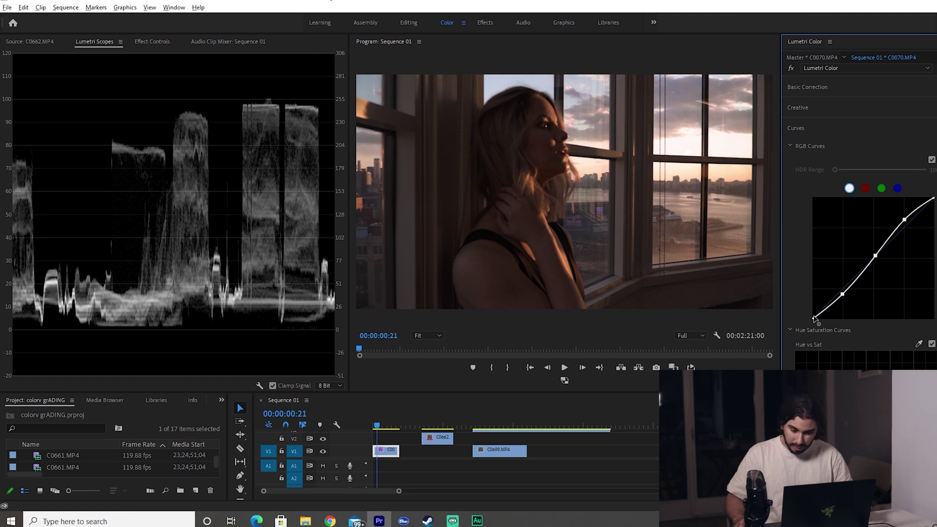
drag(815, 319, 823, 318)
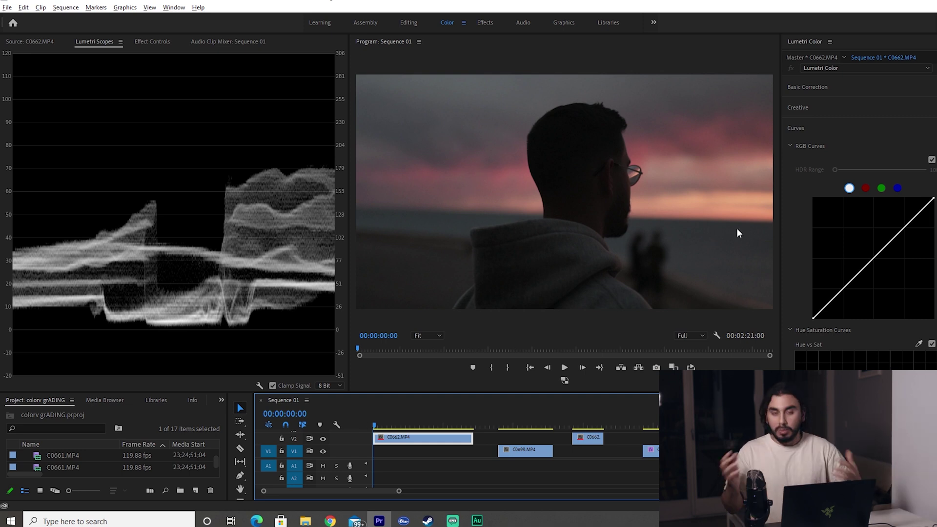
Step: Sample the beach image with the WB Selector eyedropper, resampling until the picture warms
click(842, 93)
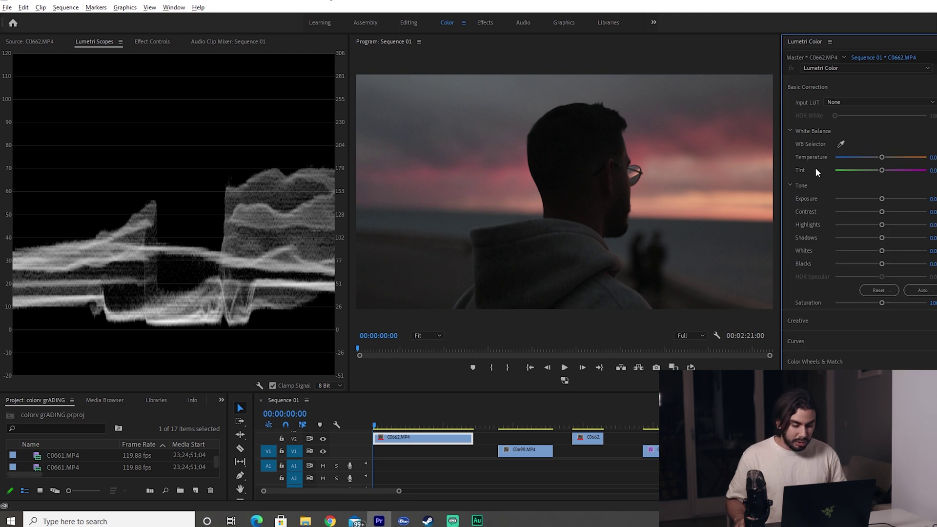
click(841, 145)
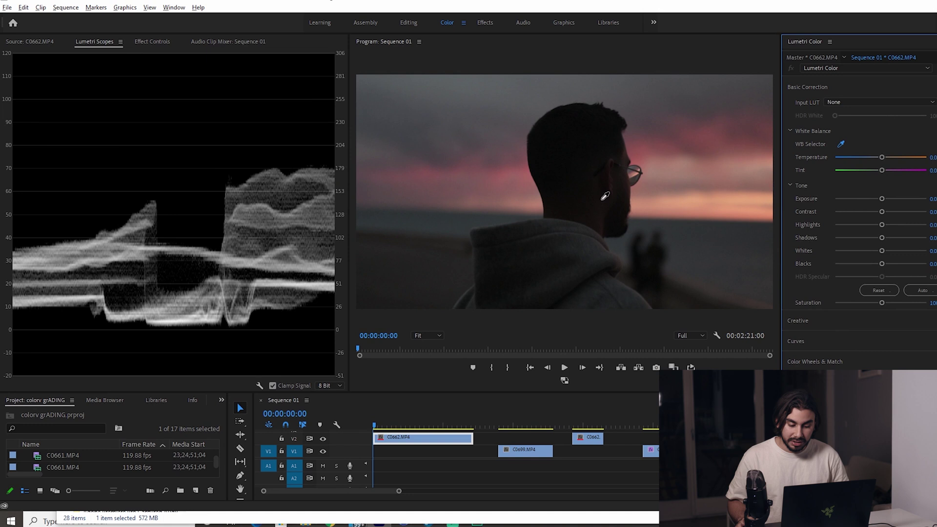
click(591, 231)
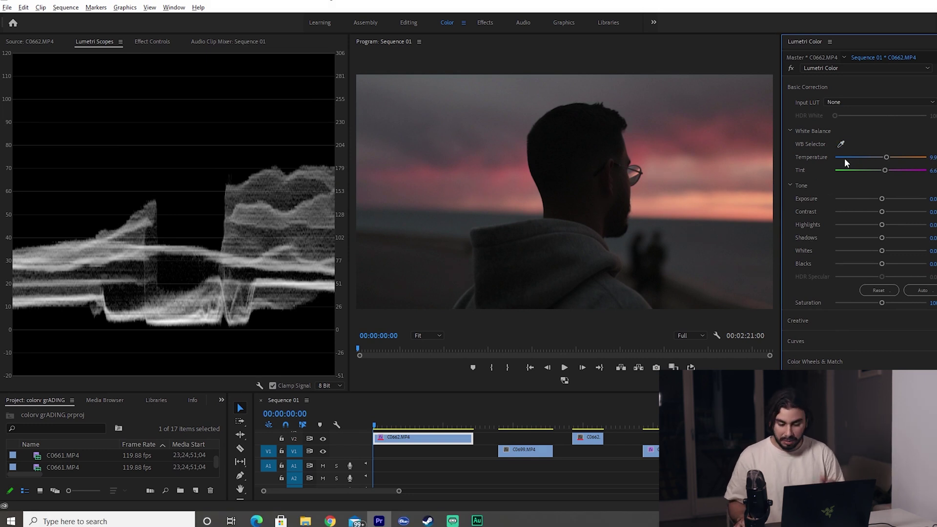
click(587, 135)
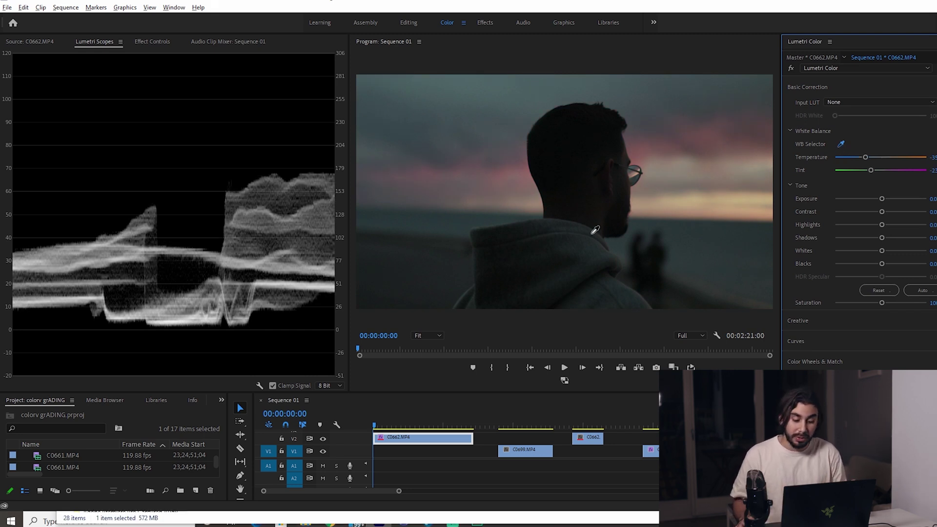
click(593, 232)
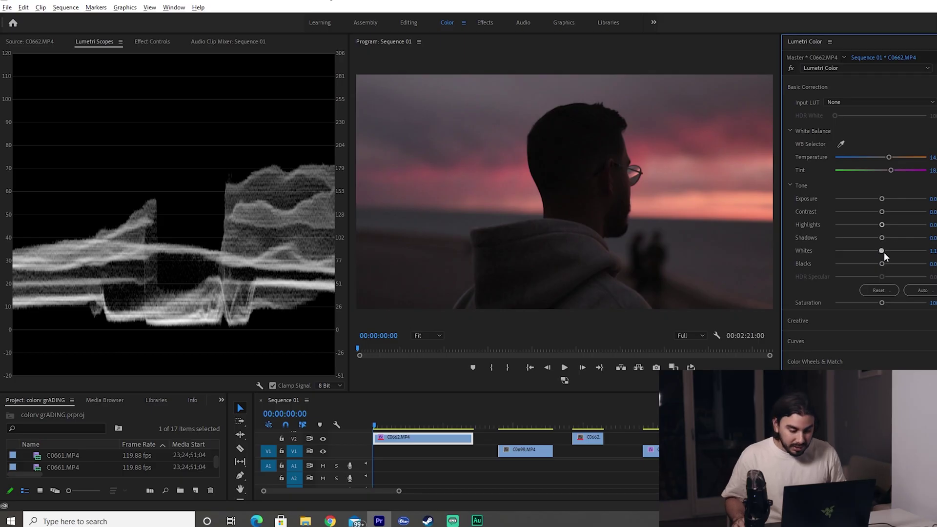
Step: Raise Whites, lower Highlights, rebalance Blacks, add contrast and exposure, and nudge Temperature warmer
mouse_move(882, 251)
mouse_down()
mouse_move(916, 250)
mouse_move(891, 238)
mouse_up()
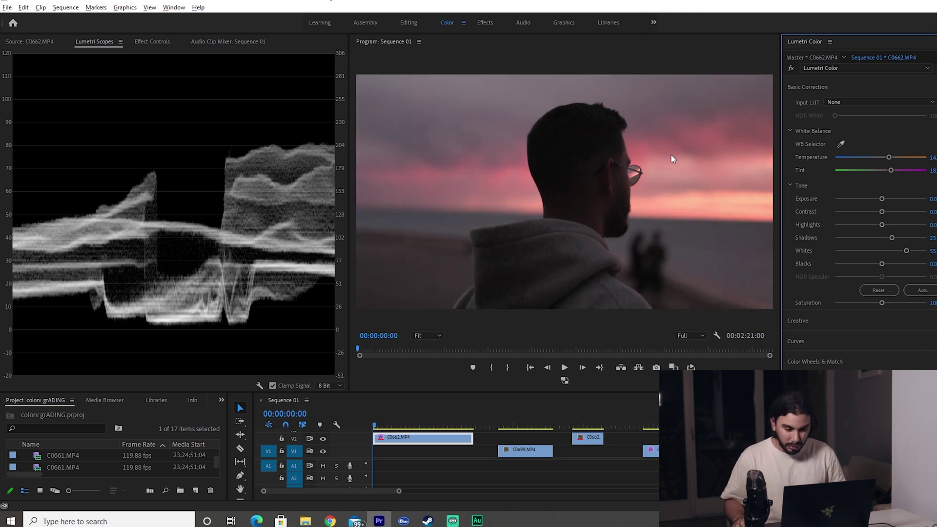
mouse_move(881, 225)
mouse_down()
mouse_move(838, 225)
mouse_move(865, 224)
mouse_up()
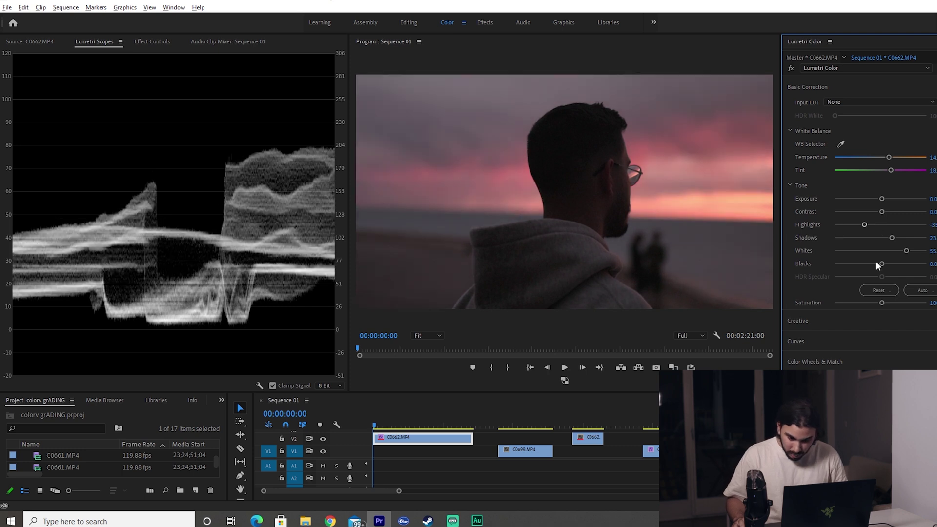
drag(881, 263, 795, 266)
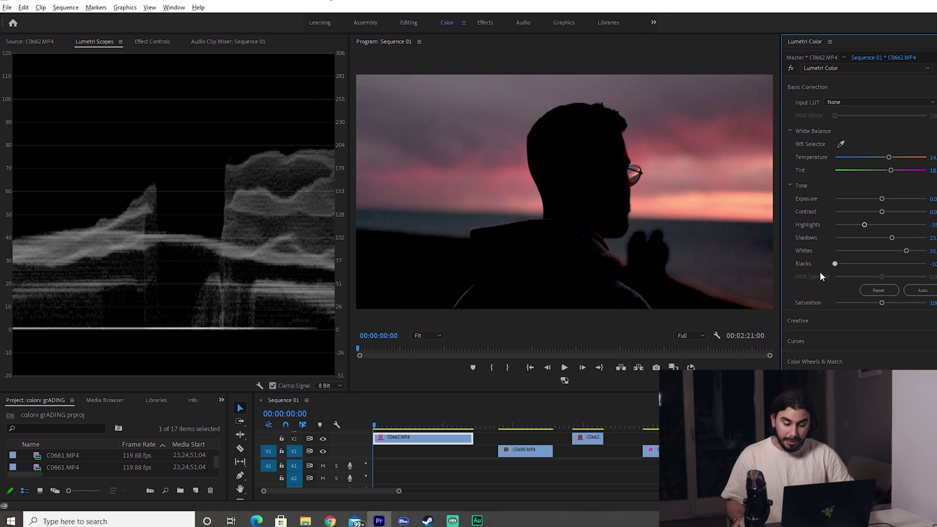
drag(834, 264, 880, 264)
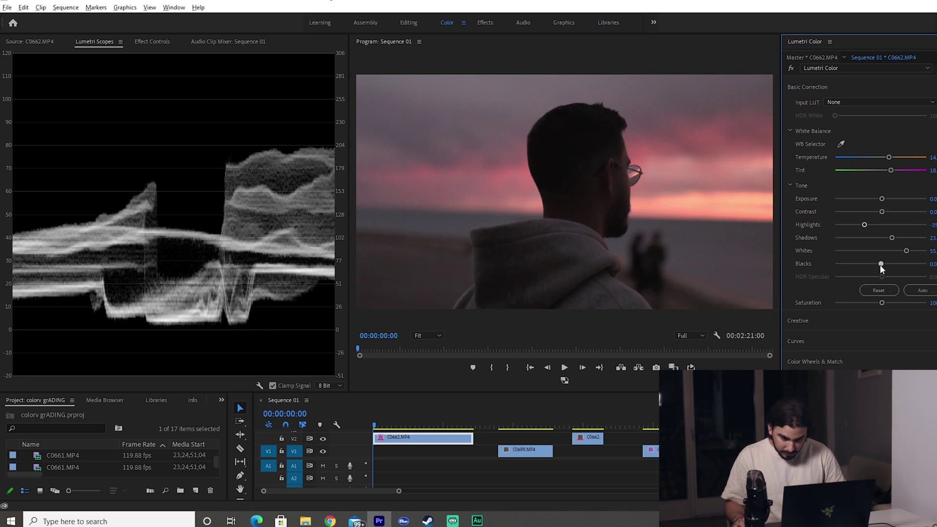
mouse_move(882, 211)
mouse_down()
mouse_move(896, 211)
mouse_move(888, 200)
mouse_up()
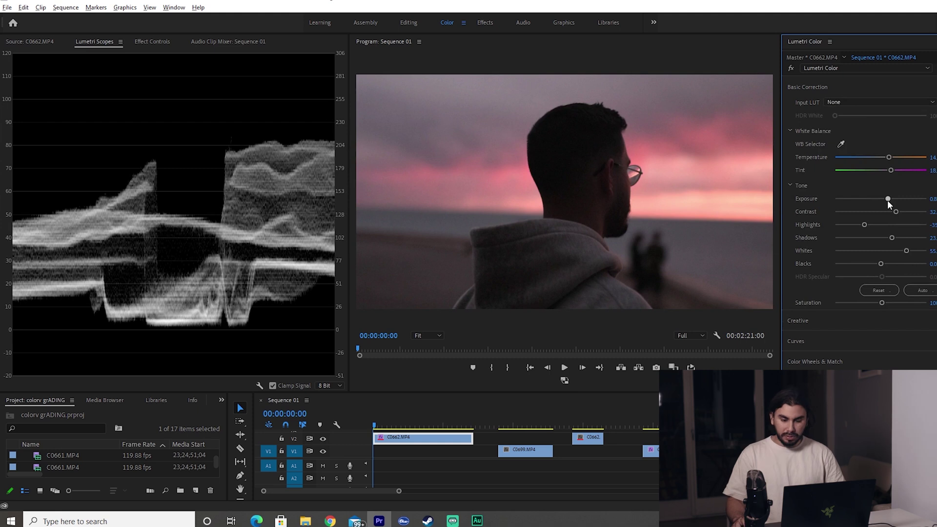
drag(889, 157, 892, 170)
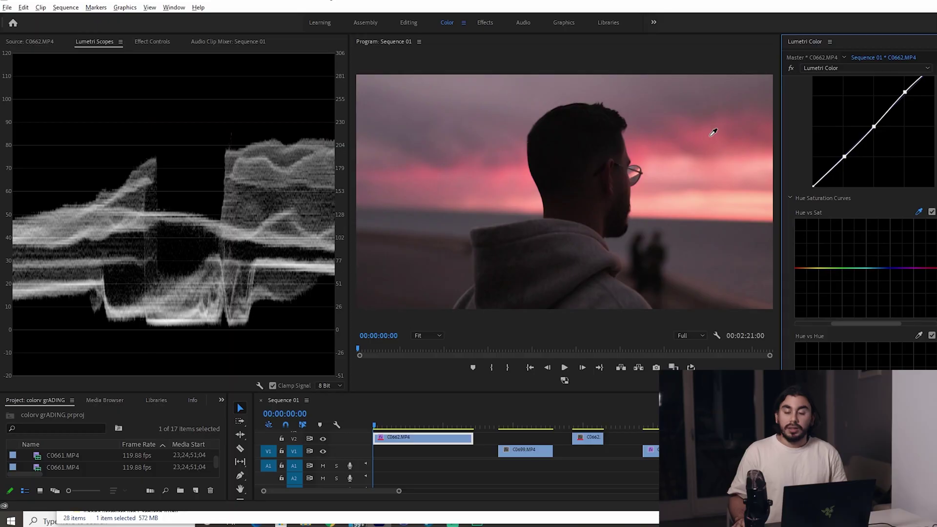
Step: Lift the magenta end of the Hue vs Sat curve to richen the pink sky, previewing maximized
click(713, 132)
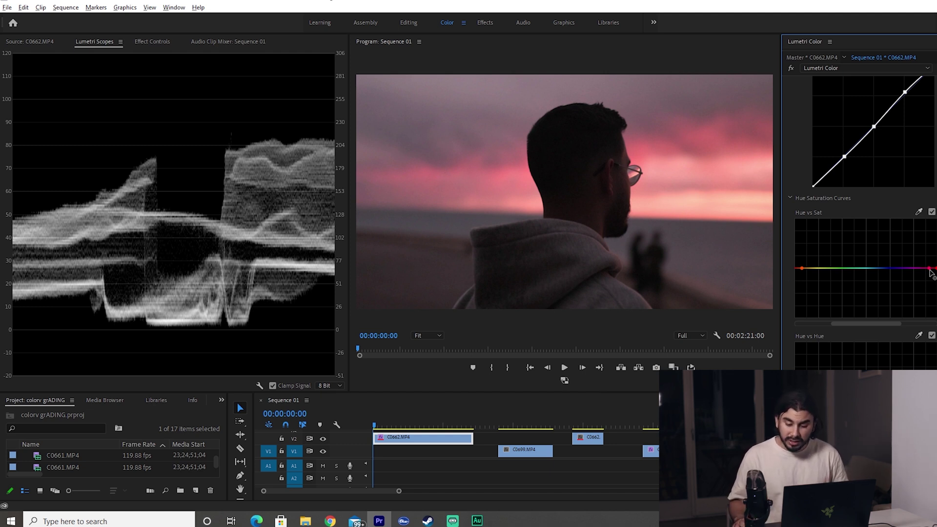
mouse_move(929, 269)
mouse_down()
mouse_move(931, 222)
mouse_move(930, 269)
mouse_up()
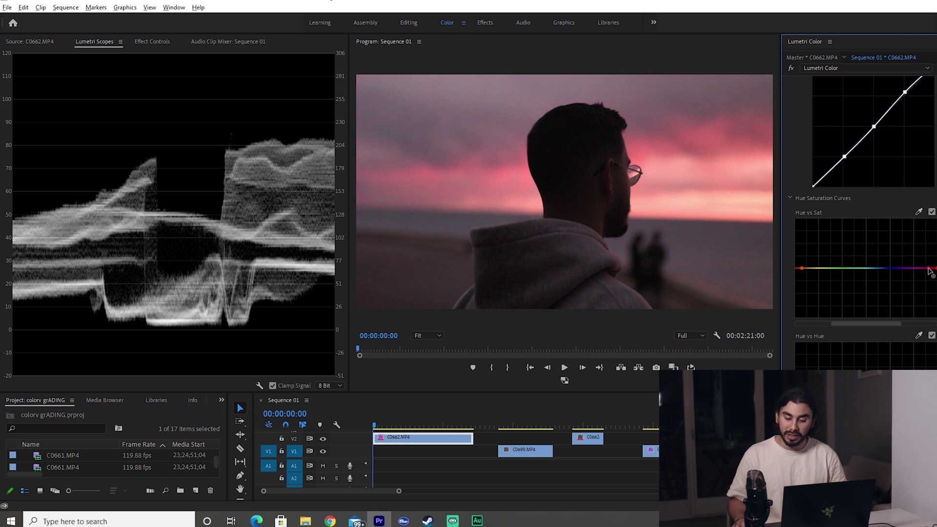
scroll(873, 269, down, 3)
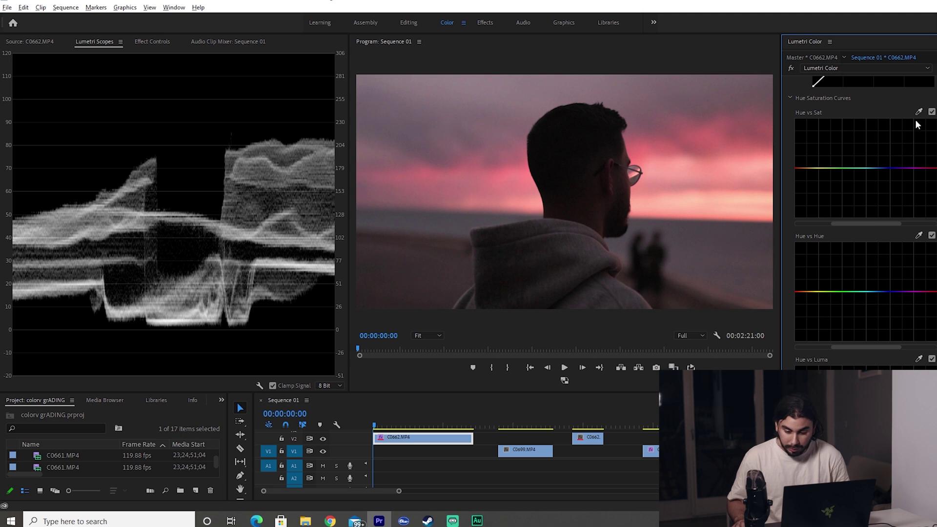
click(869, 168)
drag(929, 171, 928, 120)
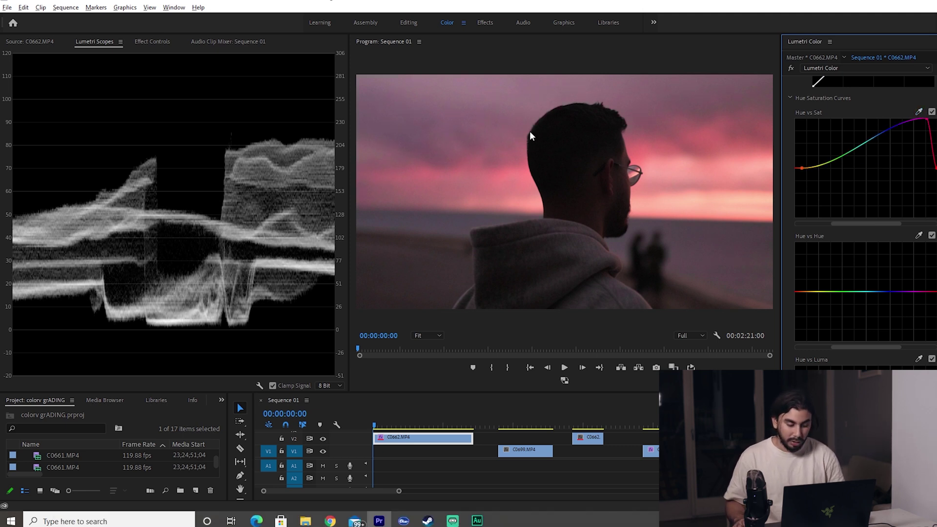
key(grave)
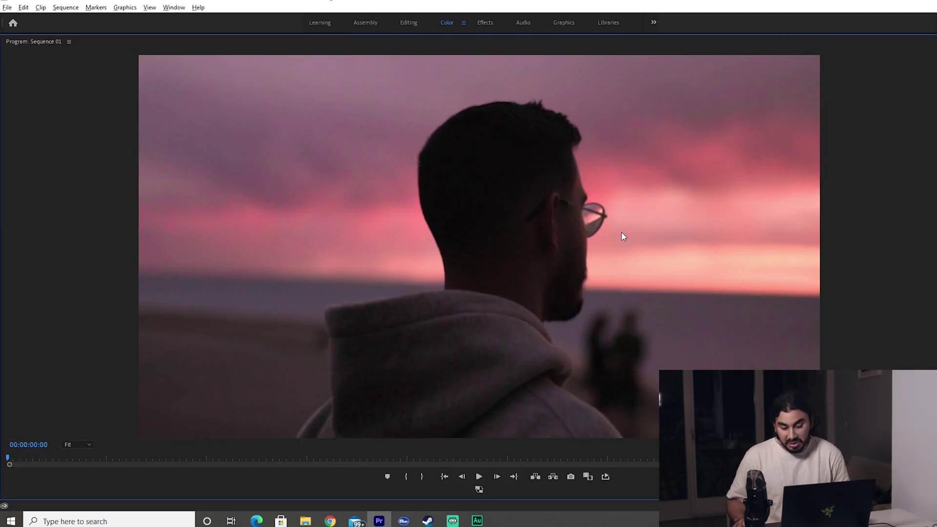
key(grave)
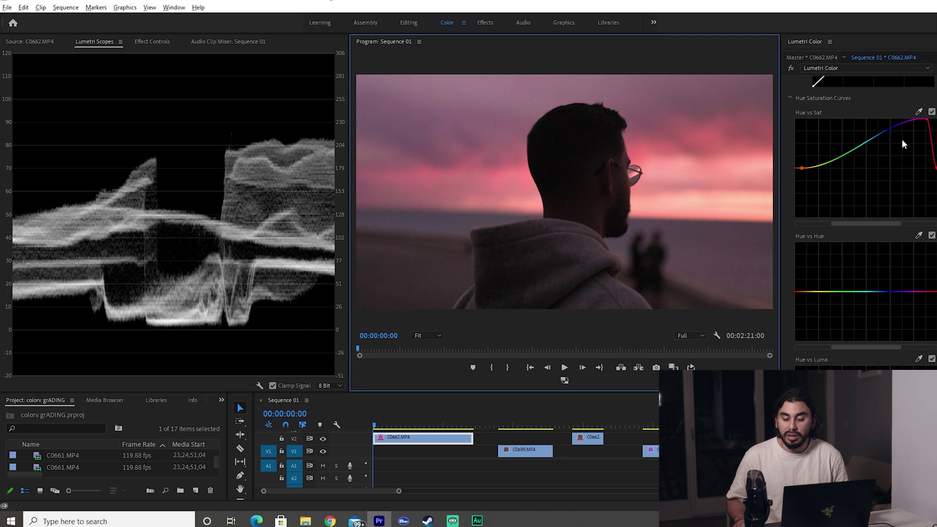
Step: Flatten Hue vs Sat, then trial and discard a Hue vs Hue shift on the sampled pink sky
double_click(901, 140)
scroll(911, 276, down, 1)
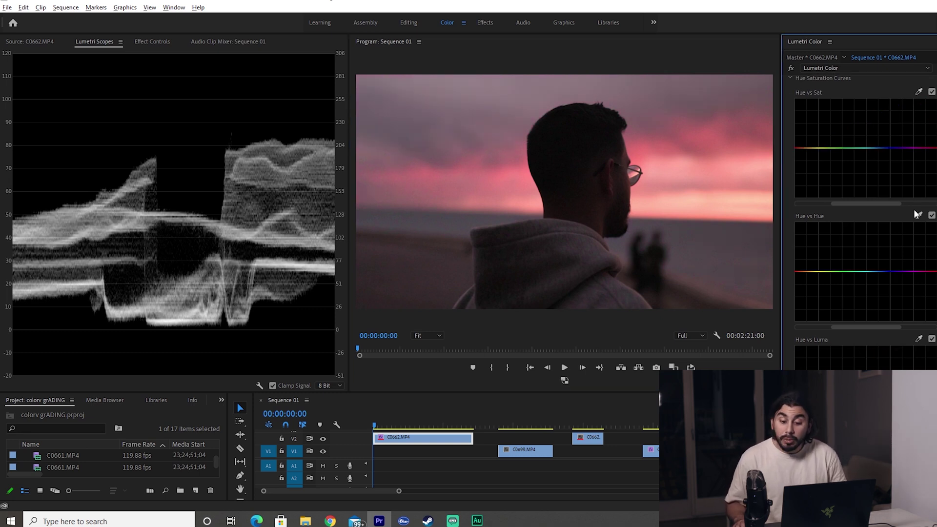
click(918, 215)
click(726, 174)
drag(930, 270, 921, 234)
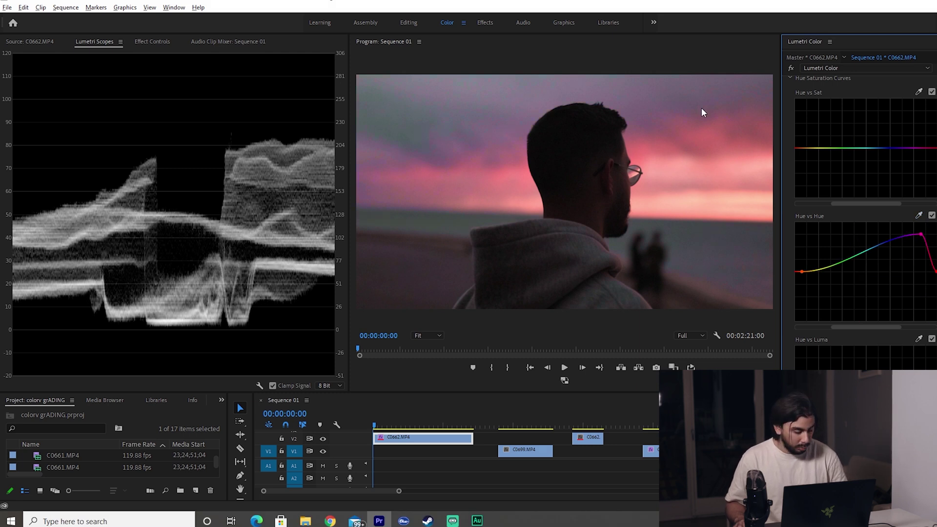
key(grave)
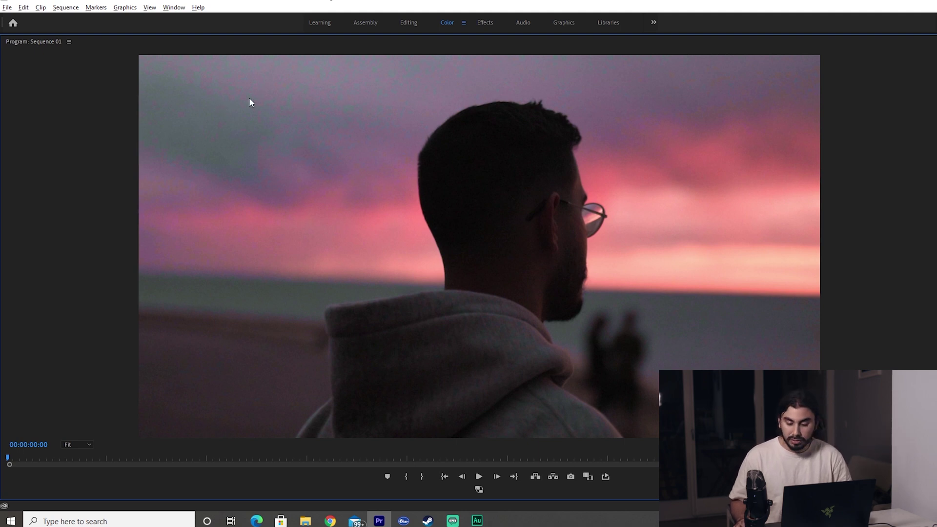
key(grave)
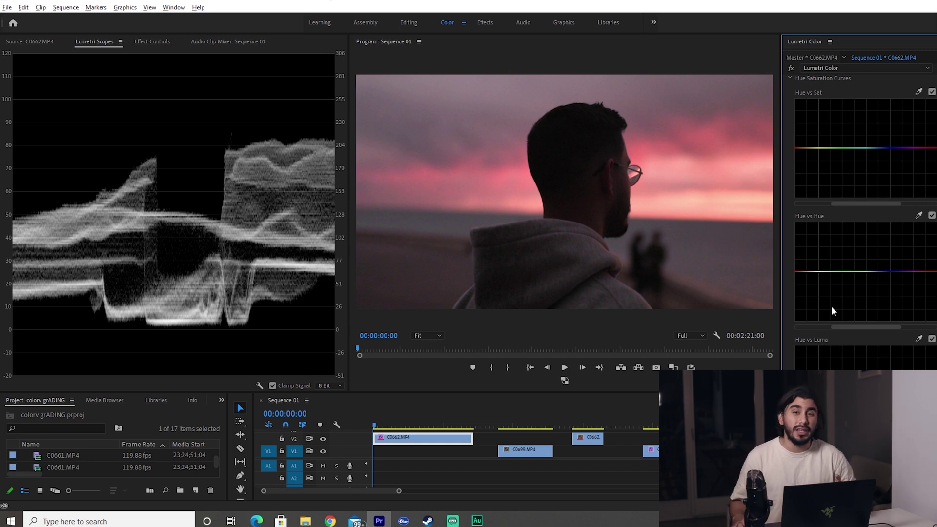
scroll(824, 290, down, 1)
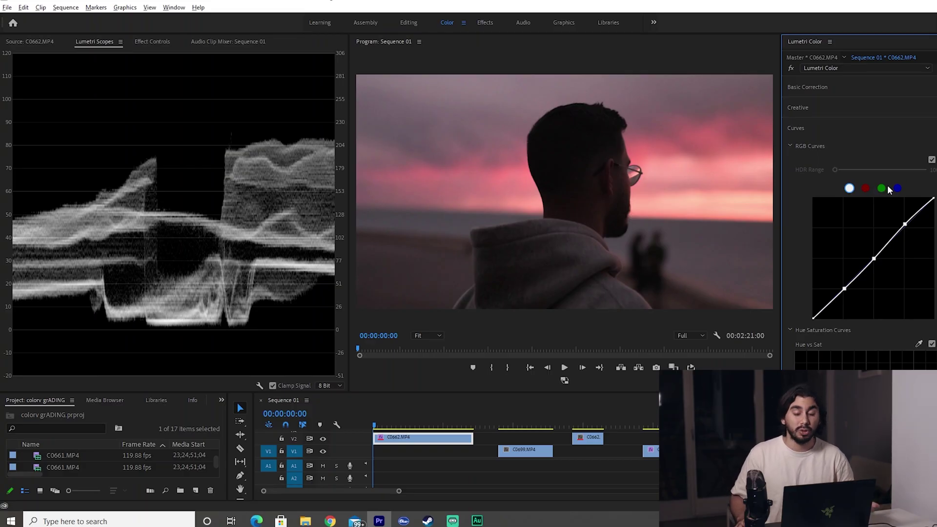
Step: Add red-curve points: try a shadow pull-down, straighten it, then lift the red highlights
click(867, 188)
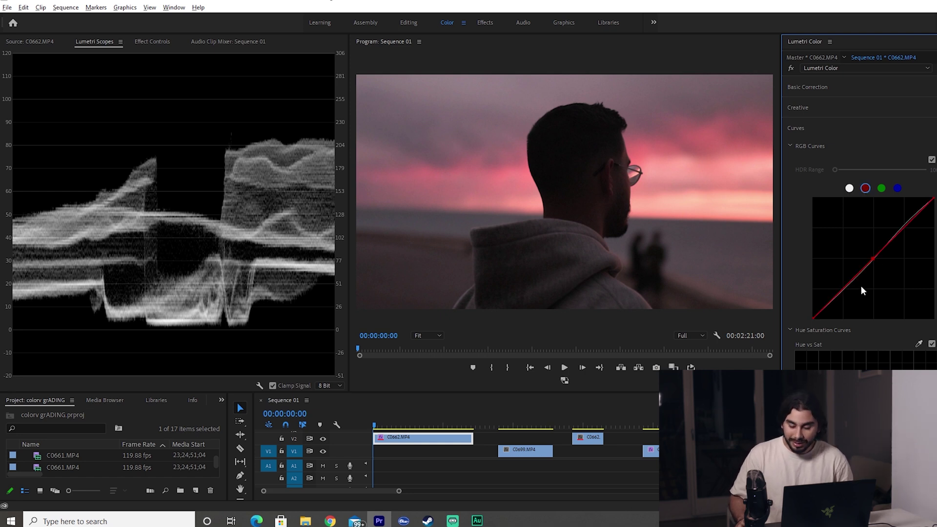
click(842, 290)
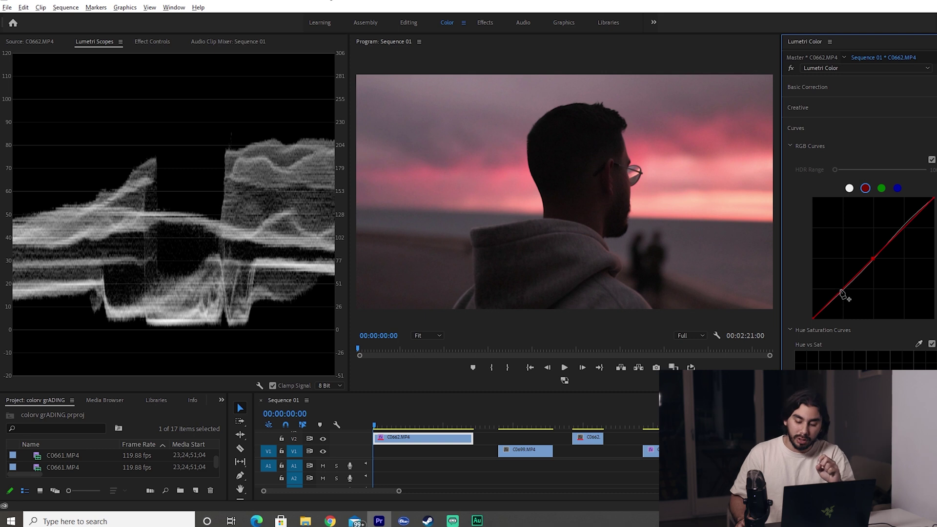
drag(844, 293, 849, 311)
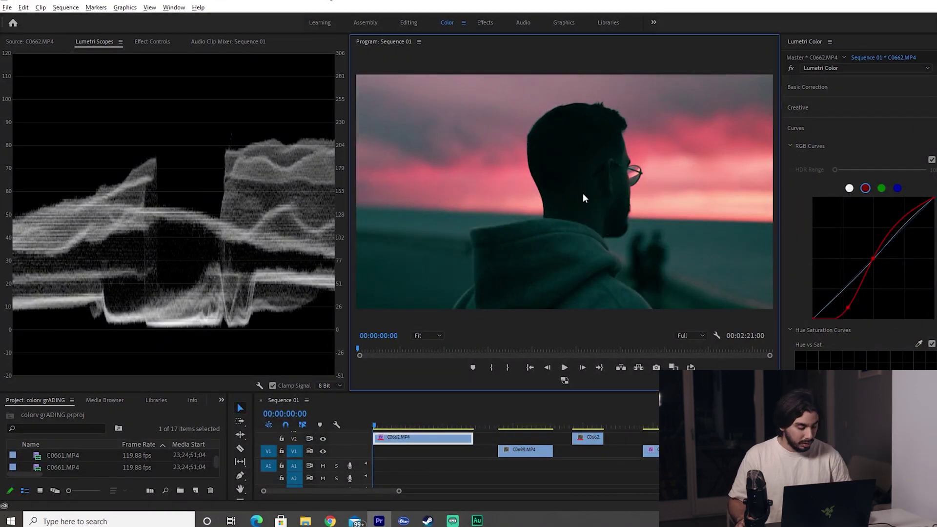
key(grave)
key(grave)
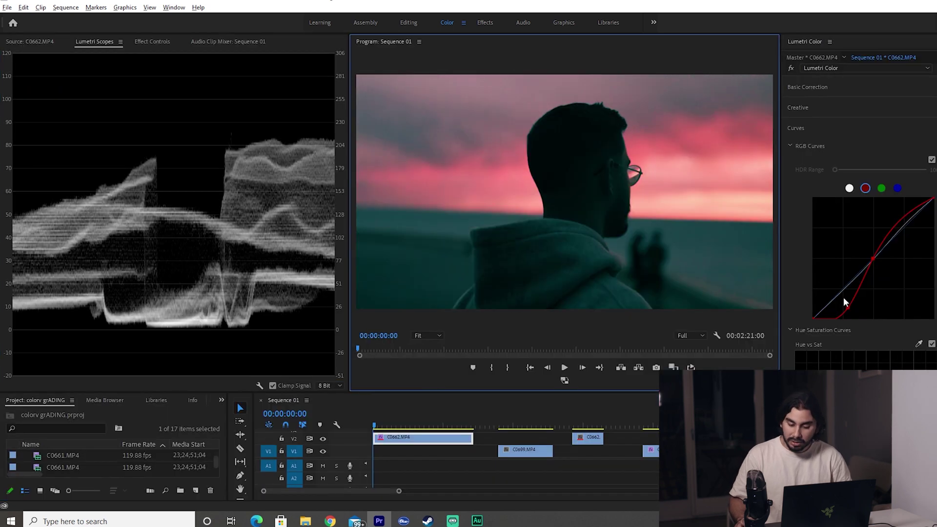
drag(850, 311, 846, 277)
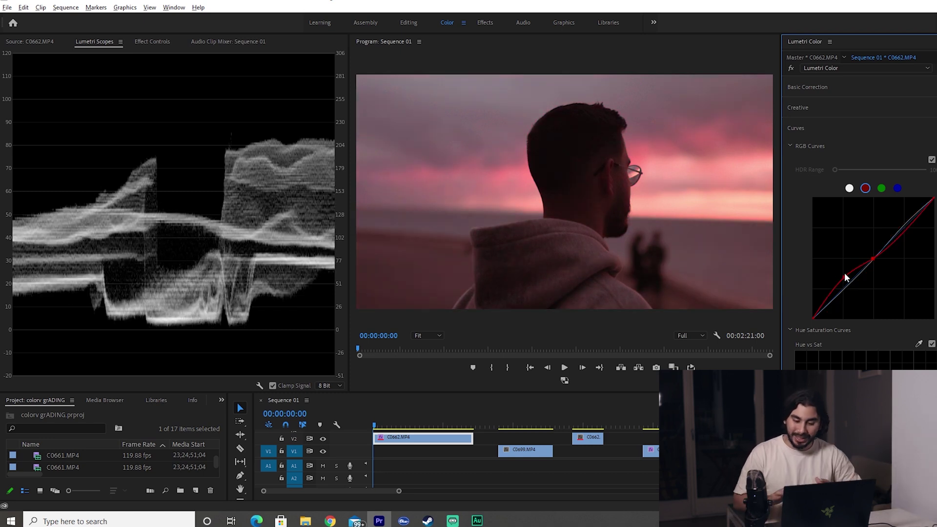
drag(846, 276, 843, 295)
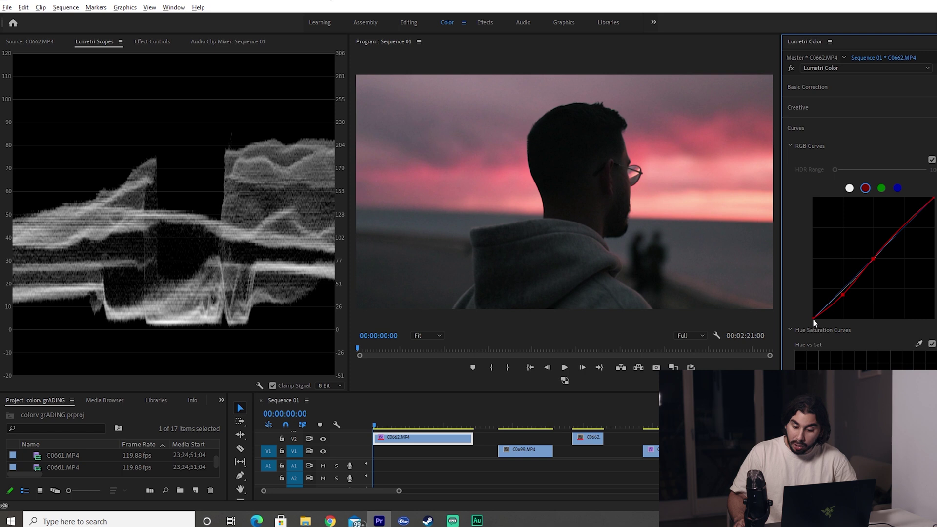
mouse_move(813, 315)
mouse_down()
mouse_move(824, 320)
mouse_move(815, 324)
mouse_up()
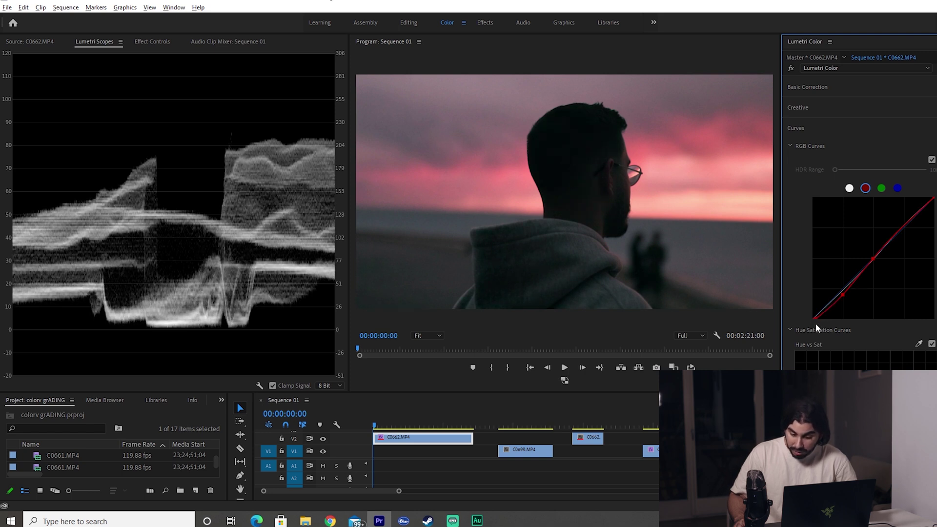
drag(903, 227, 904, 224)
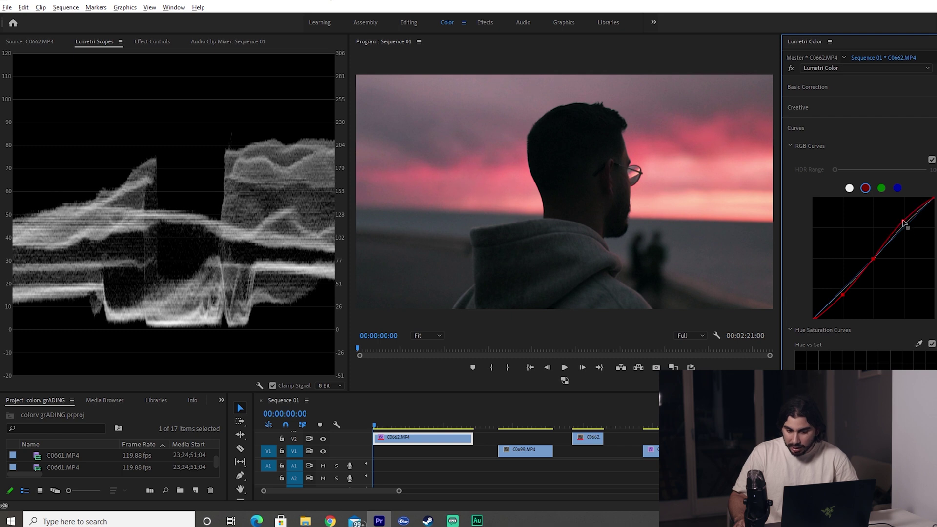
Step: Lift the blue curve slightly in the shadows, then play the beach clip full-frame to review
click(897, 189)
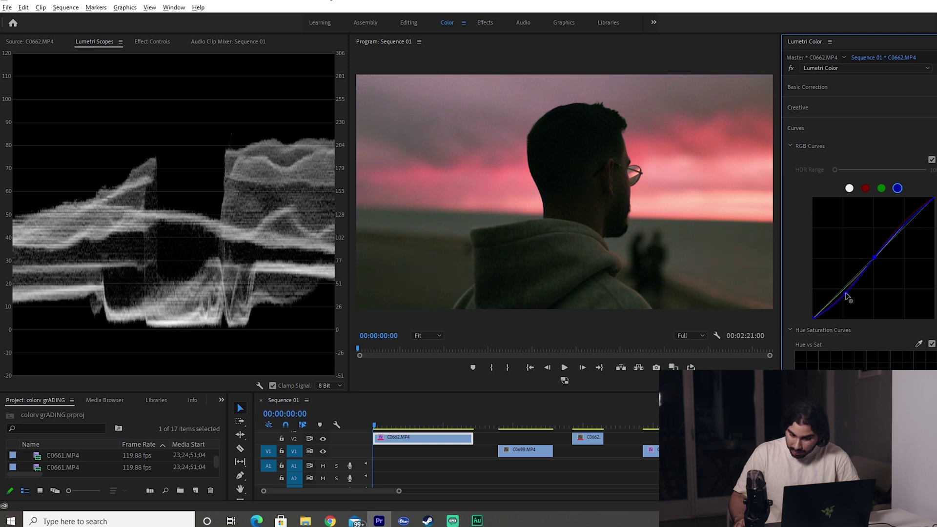
drag(842, 291, 842, 288)
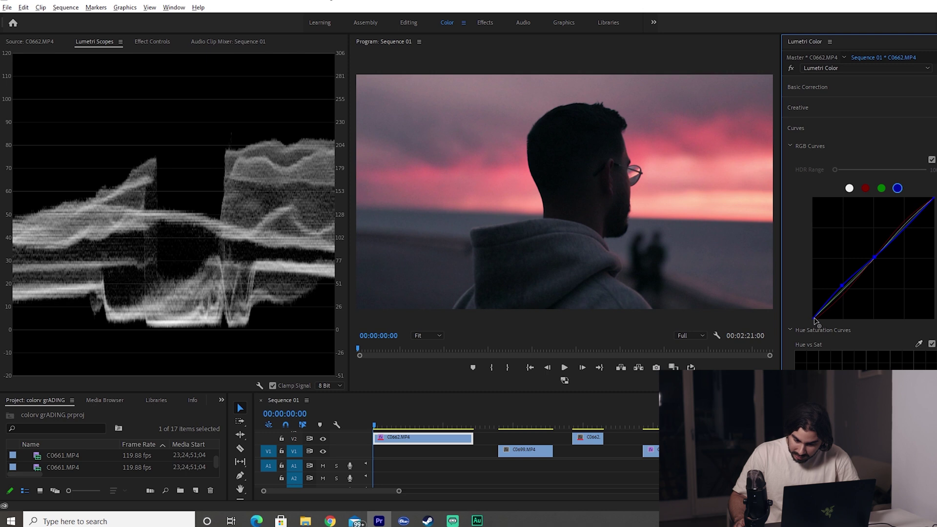
key(grave)
key(space)
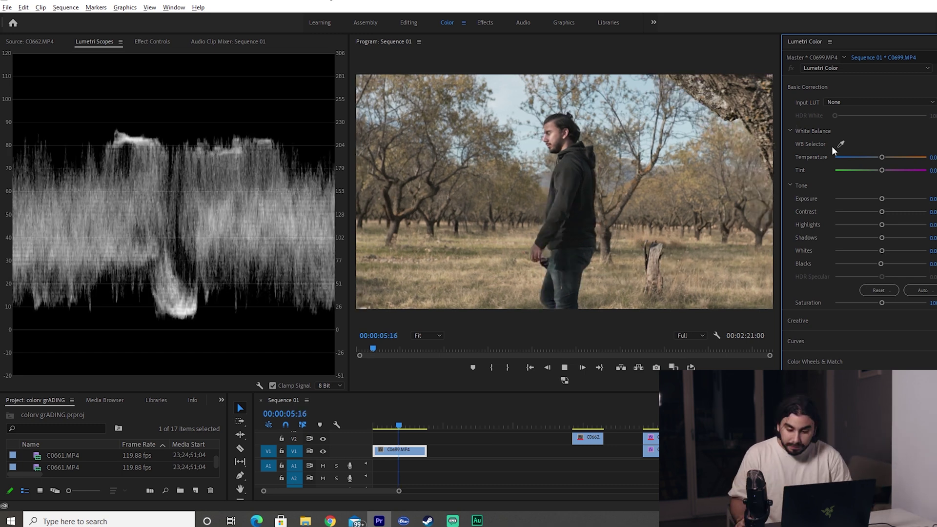
Step: White-balance the orchard clip by sampling the hoodie with the WB Selector eyedropper
click(842, 143)
click(840, 142)
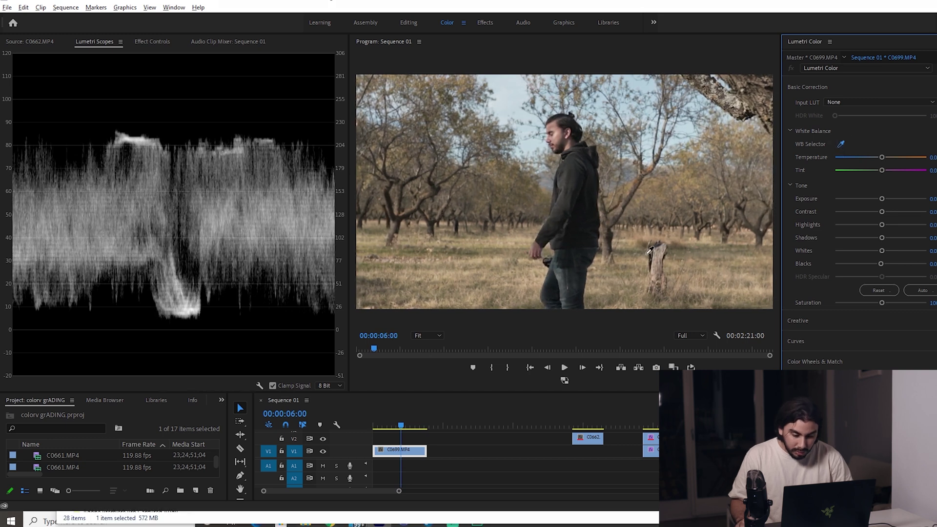
click(567, 151)
click(841, 144)
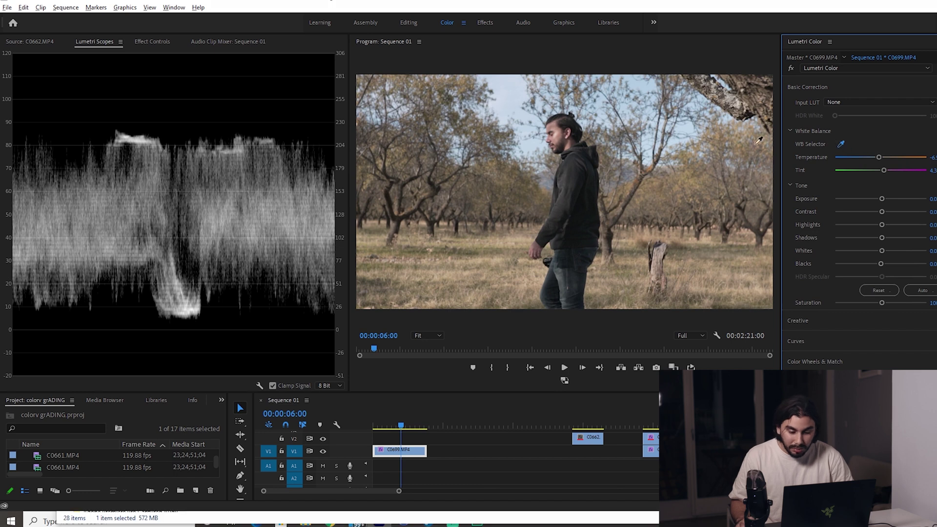
click(562, 174)
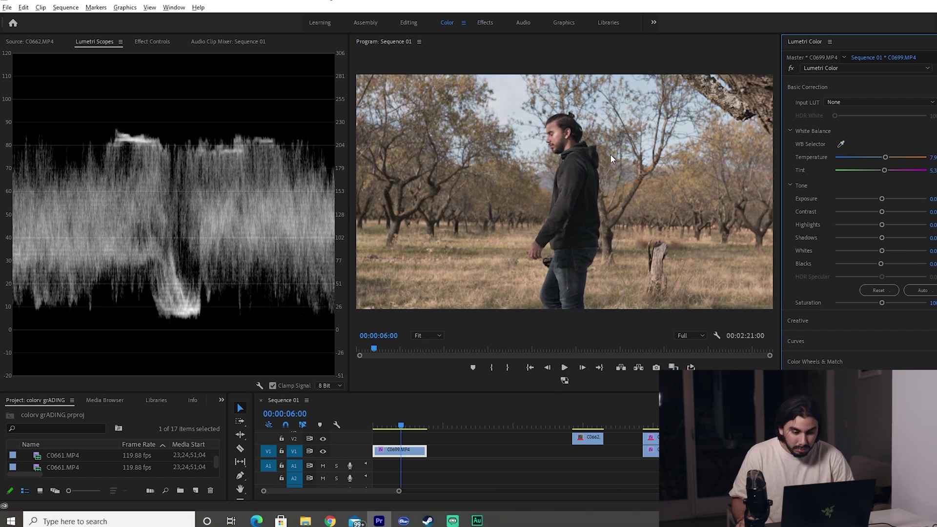
Step: Warm Temperature to 25, adjust tint and brighten whites, and deepen Shadows to -45
drag(888, 157, 881, 171)
mouse_move(882, 264)
mouse_down()
mouse_move(886, 251)
mouse_move(902, 251)
mouse_up()
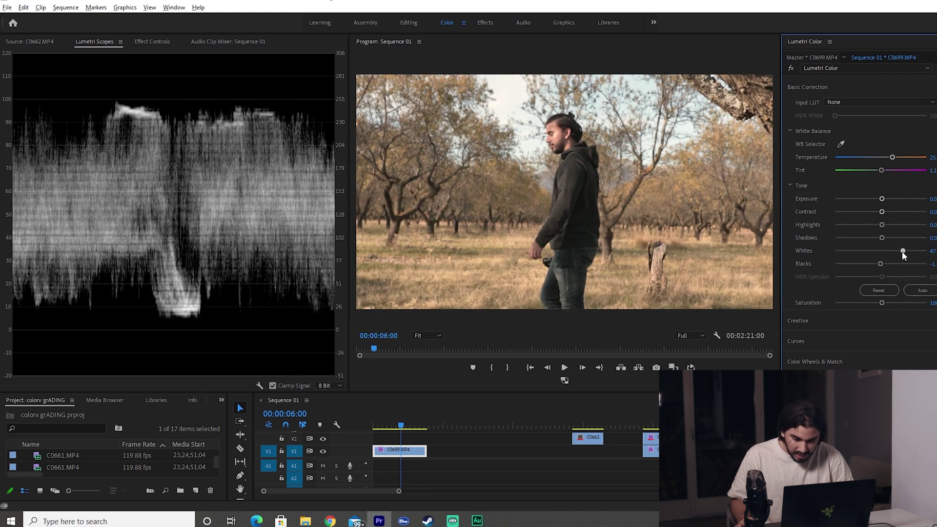
mouse_move(882, 238)
mouse_down()
mouse_move(859, 239)
mouse_move(901, 225)
mouse_up()
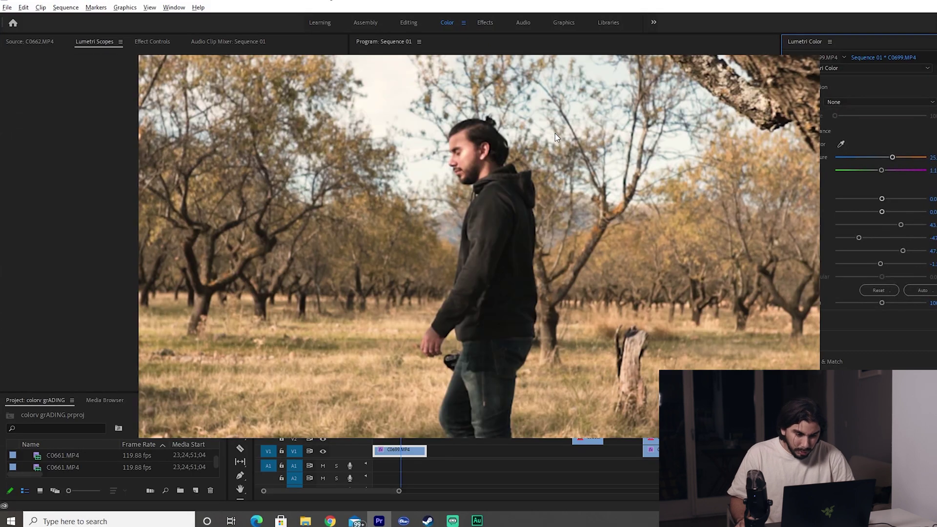
key(grave)
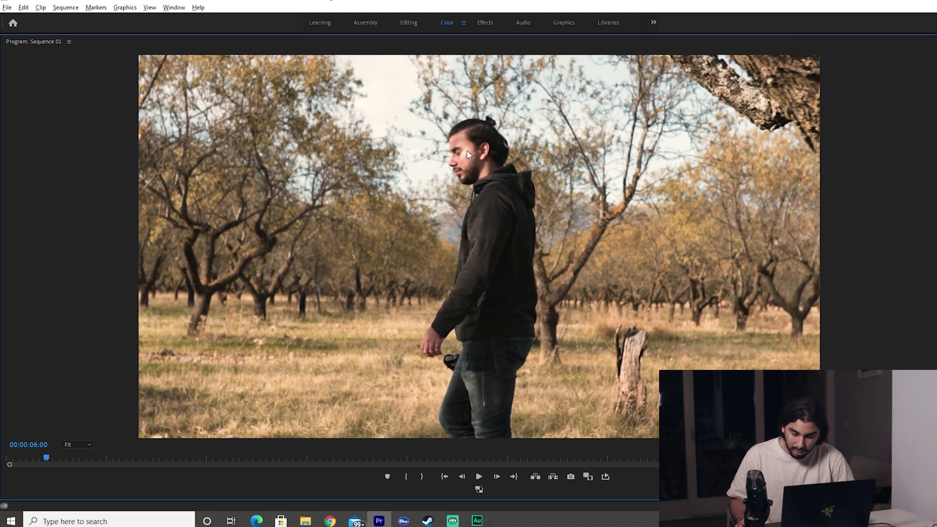
key(grave)
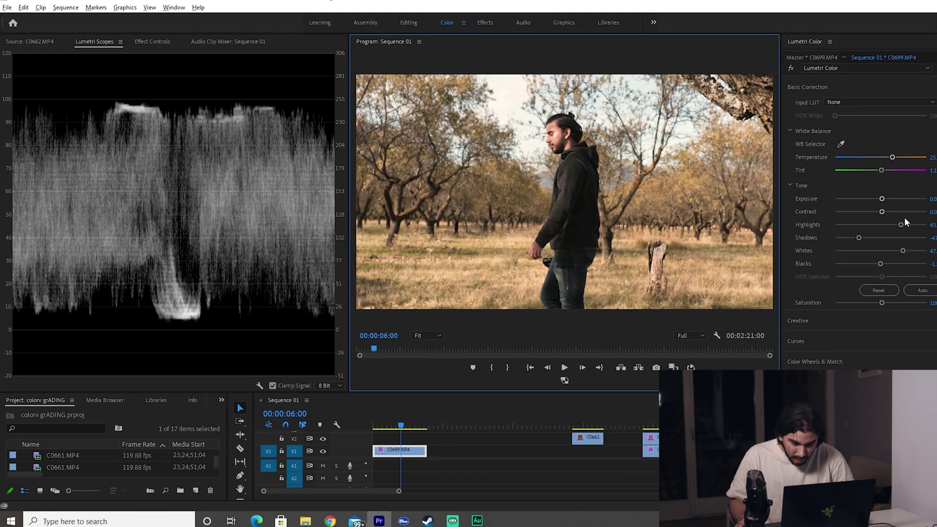
Step: Pull the highlights down and settle Contrast around 20, then expand the Curves section
mouse_move(902, 224)
mouse_down()
mouse_move(870, 225)
mouse_move(883, 226)
mouse_up()
drag(881, 212, 900, 212)
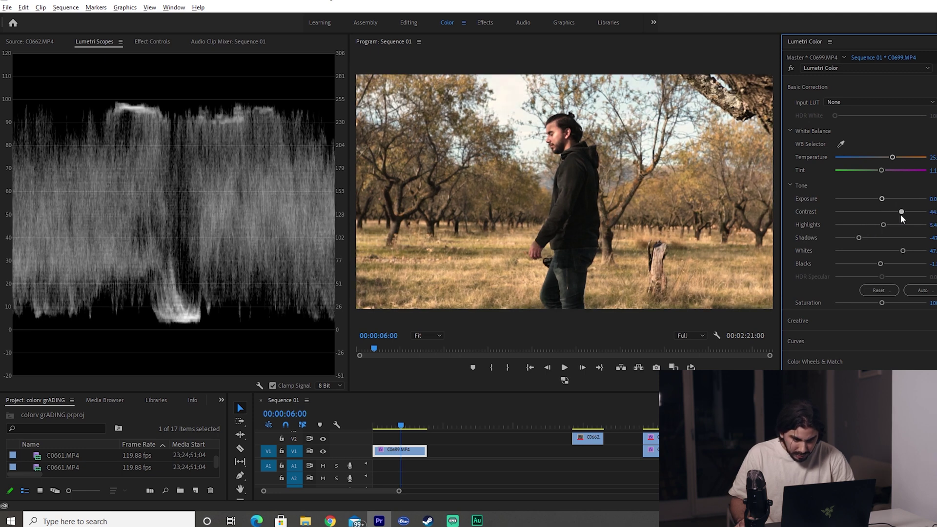
key(space)
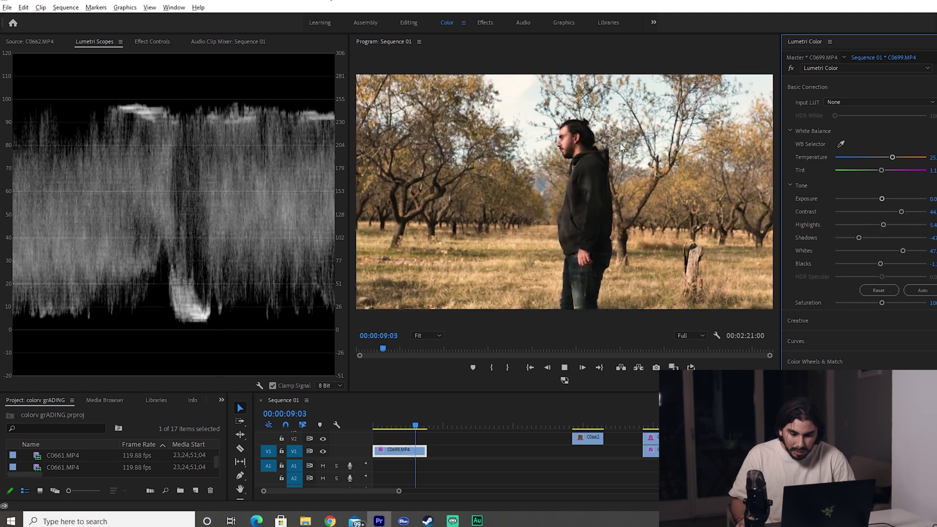
drag(902, 211, 891, 213)
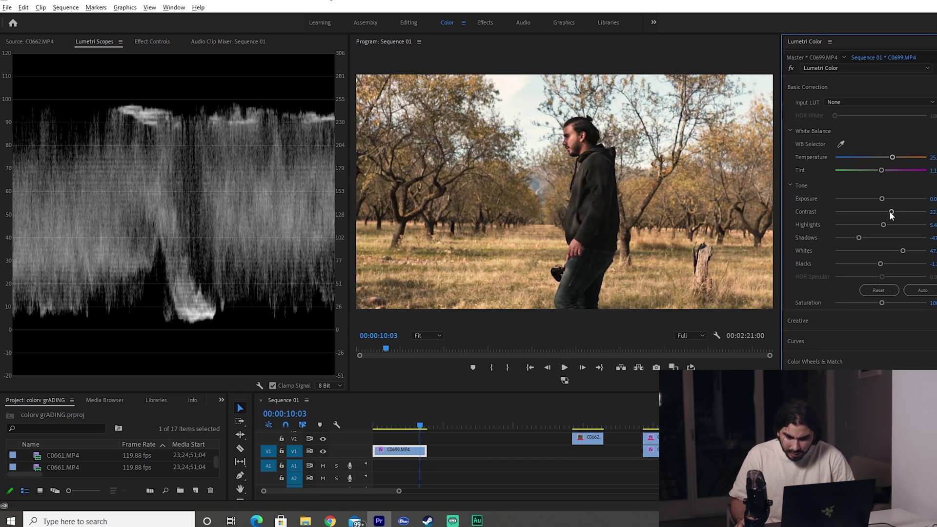
click(829, 341)
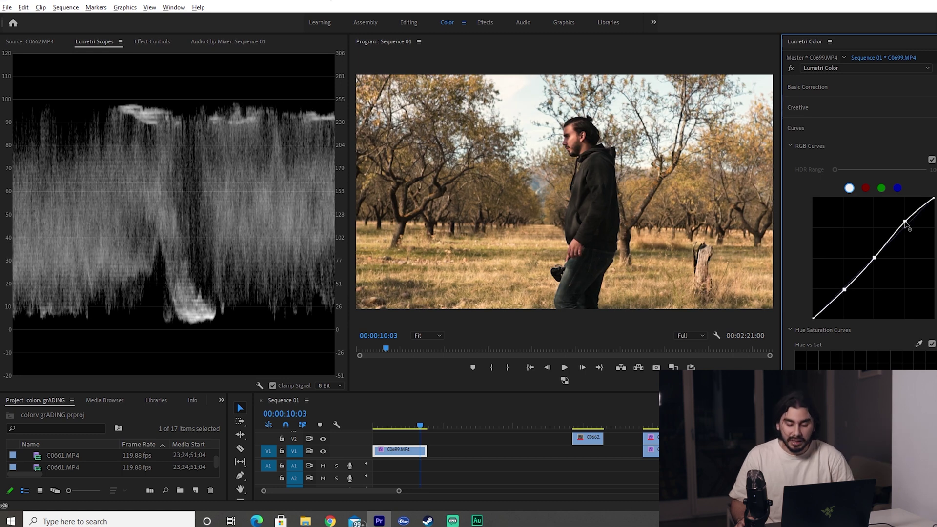
Step: Lift the master curve's black point, add upper points, and lower the white point slightly
drag(814, 317, 815, 309)
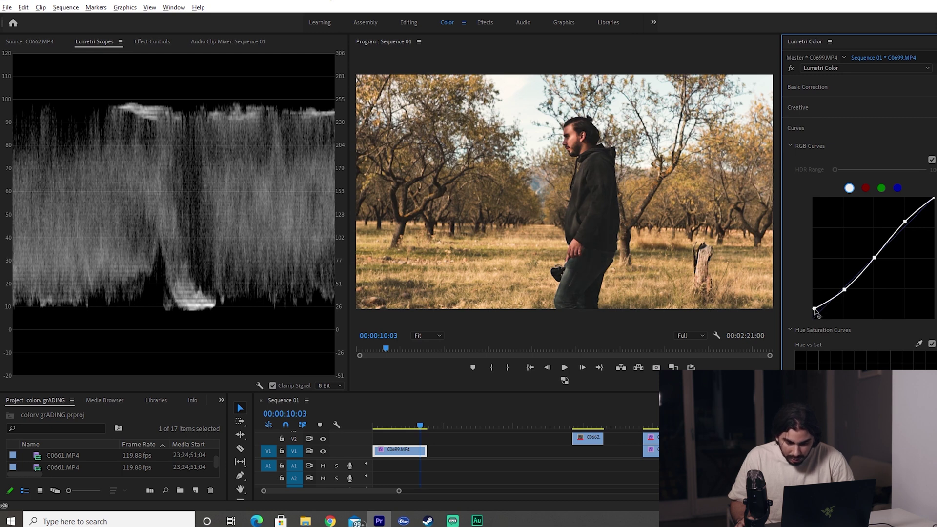
drag(815, 311, 815, 308)
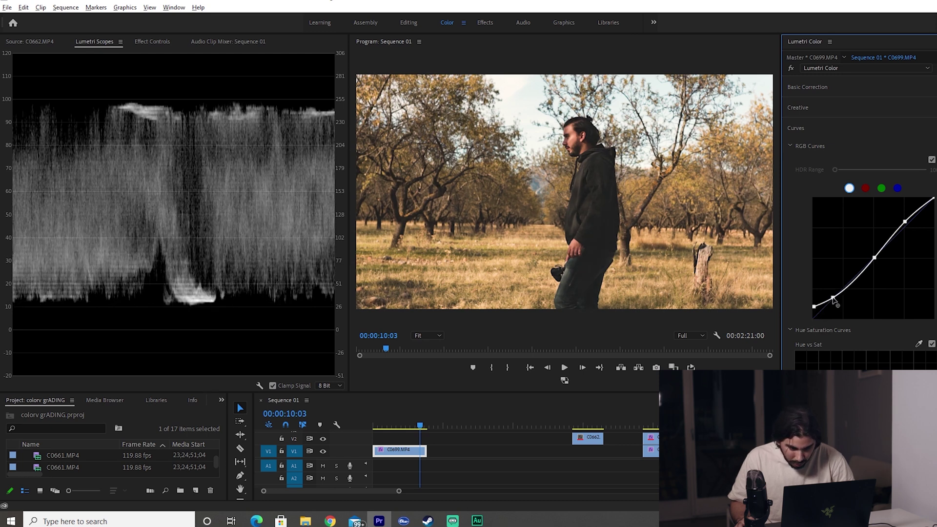
drag(833, 299, 827, 300)
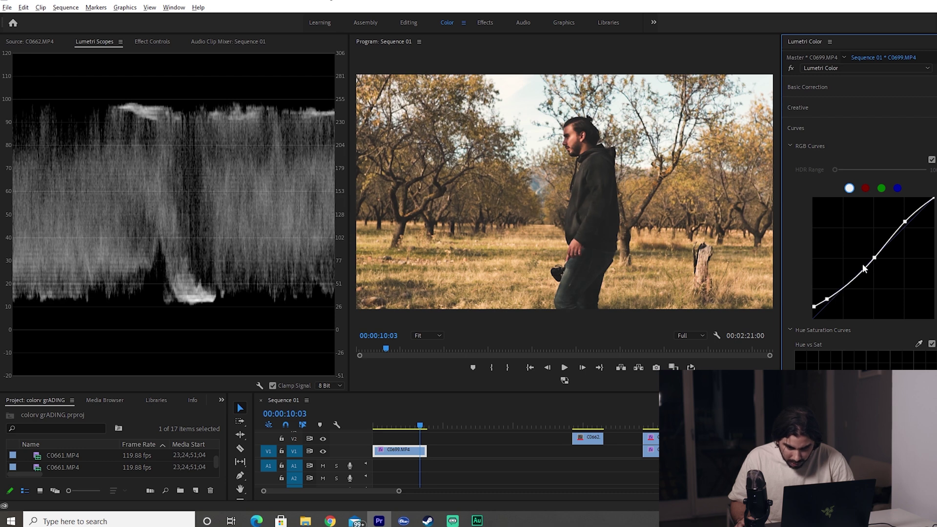
drag(875, 258, 873, 256)
click(912, 215)
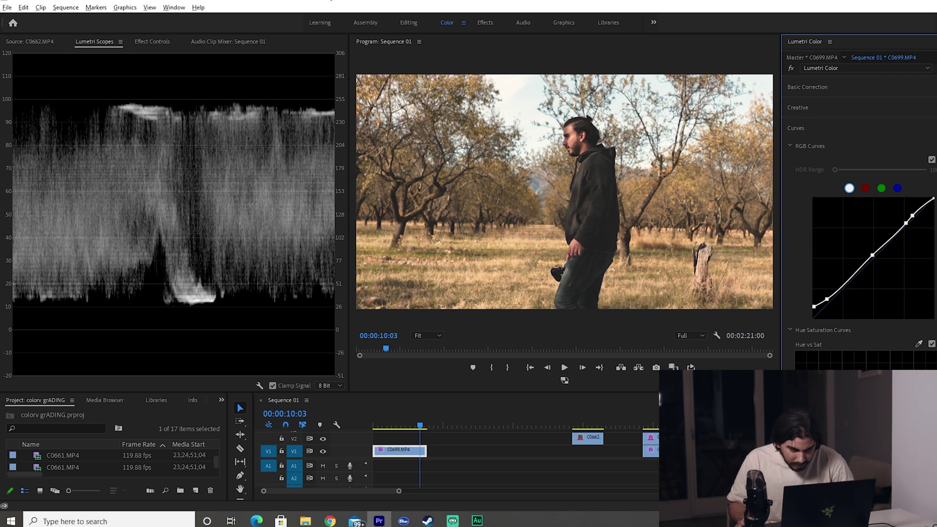
drag(933, 199, 933, 207)
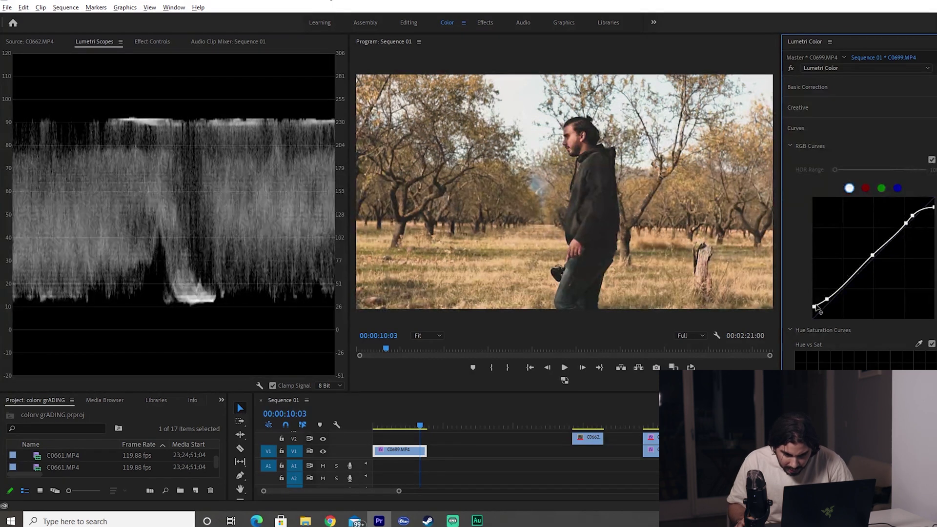
drag(814, 306, 815, 304)
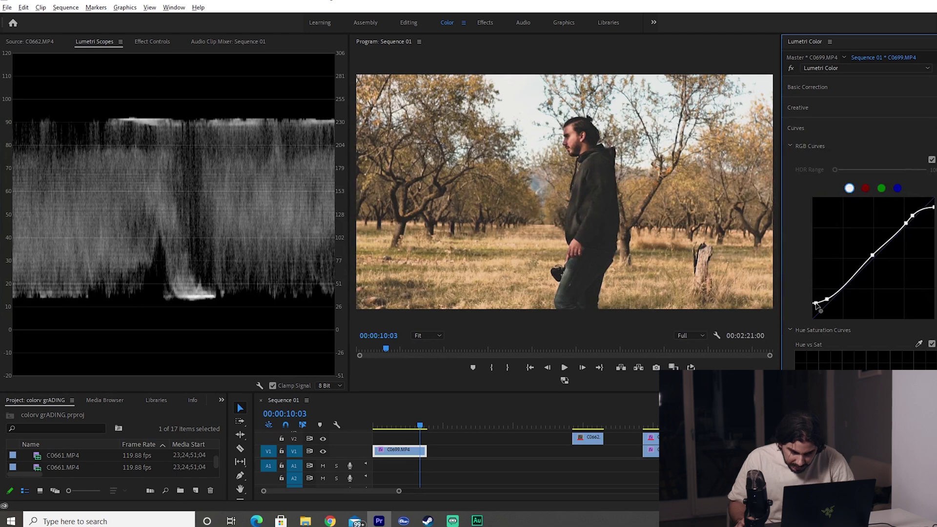
Step: Play the orchard clip full-frame to check the new master curve
key(grave)
key(space)
key(grave)
key(space)
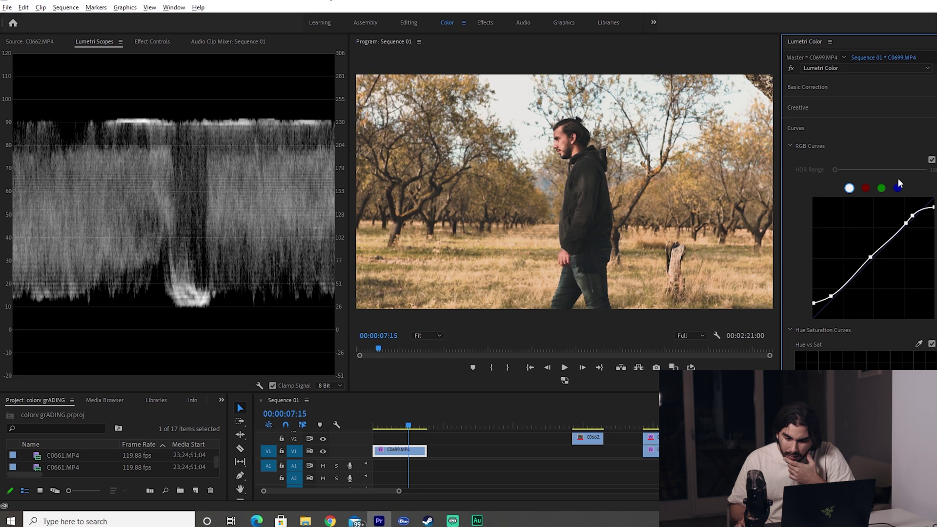
Step: Pull the red curve down in the shadows and nudge a blue curve point to cool the image
click(866, 188)
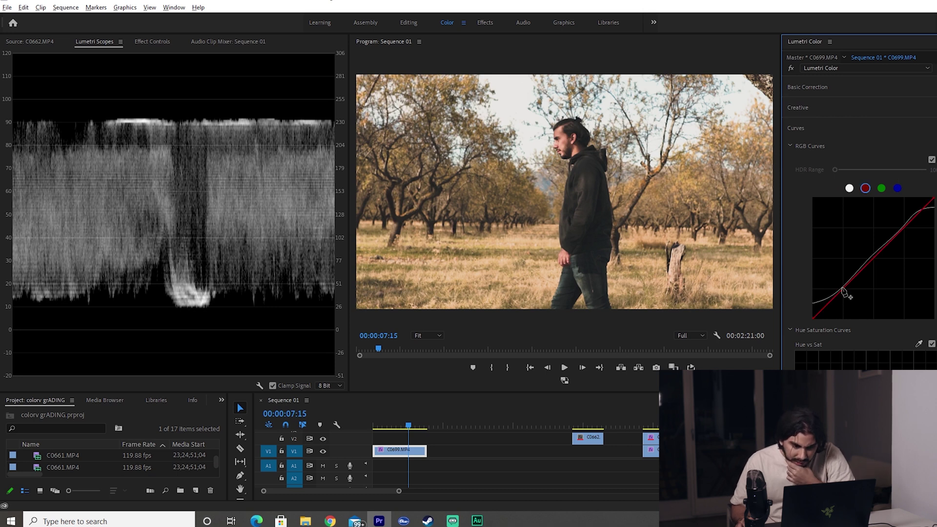
drag(843, 288, 844, 289)
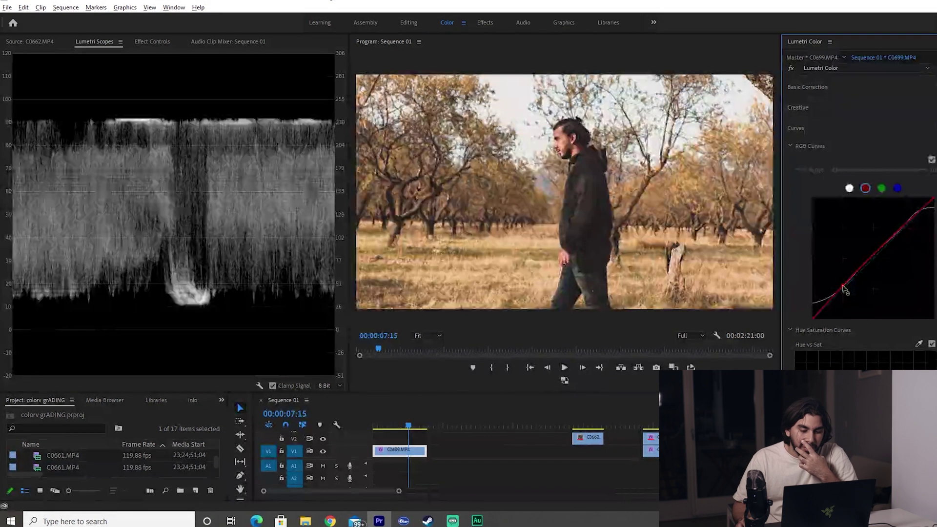
drag(845, 289, 809, 312)
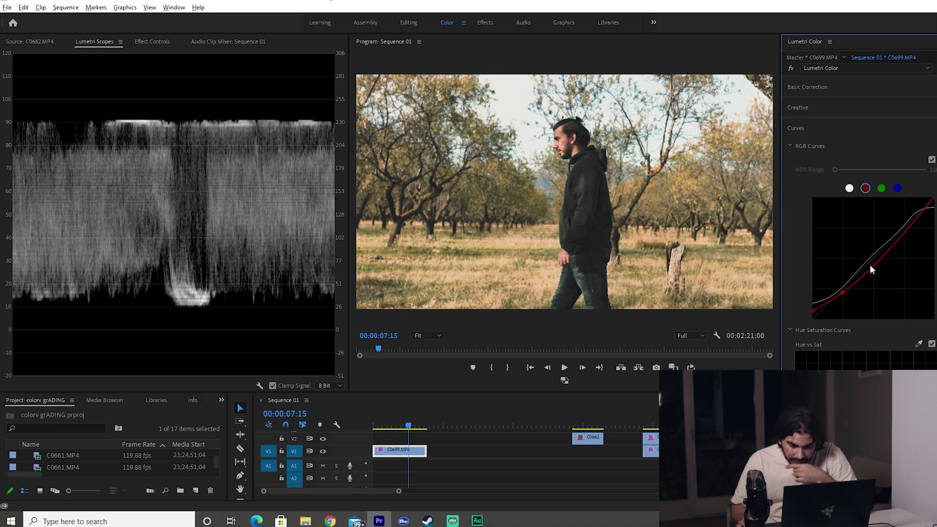
click(897, 188)
drag(874, 261, 873, 258)
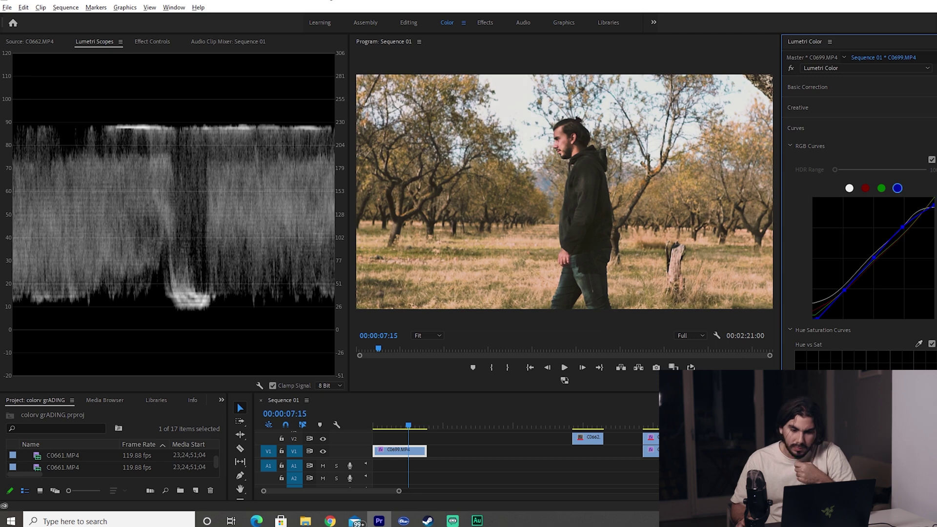
Step: Play the orchard clip full-frame to review the red and blue curve changes
click(584, 178)
key(space)
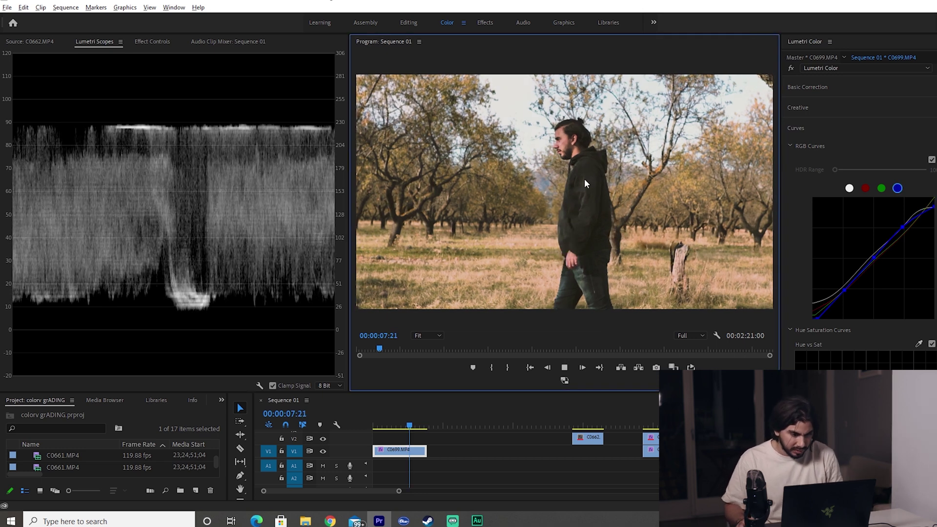
key(grave)
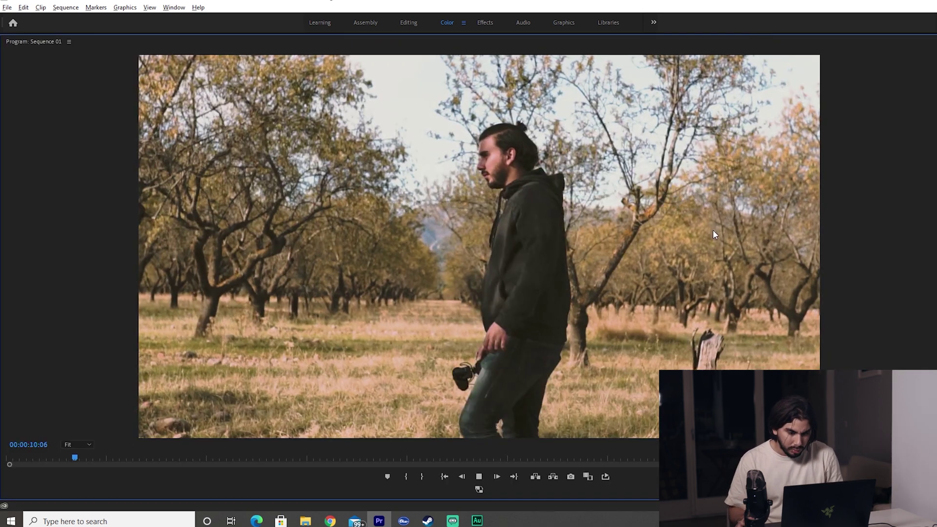
key(grave)
key(space)
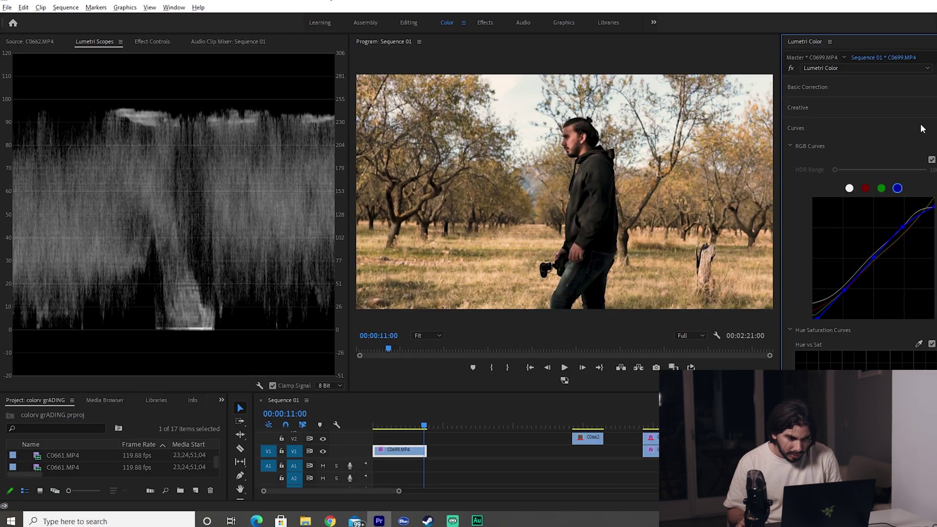
key(grave)
key(grave)
key(space)
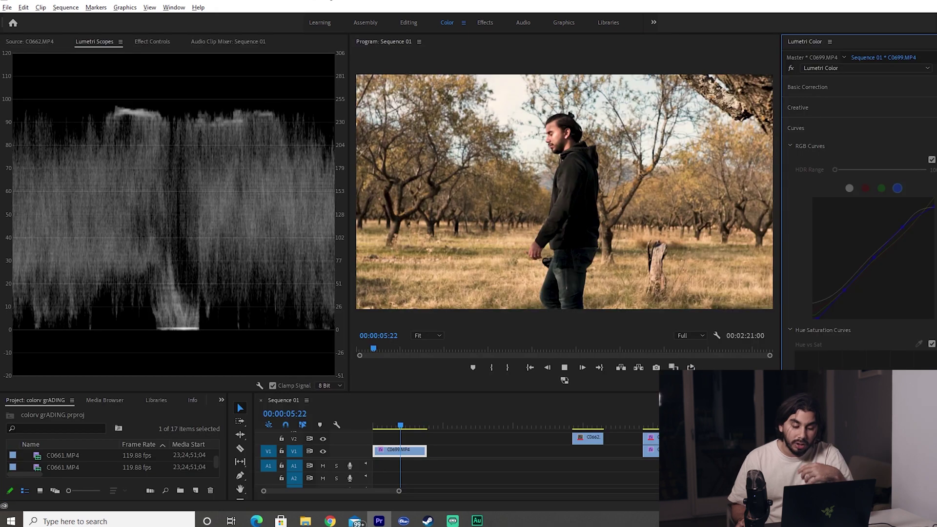